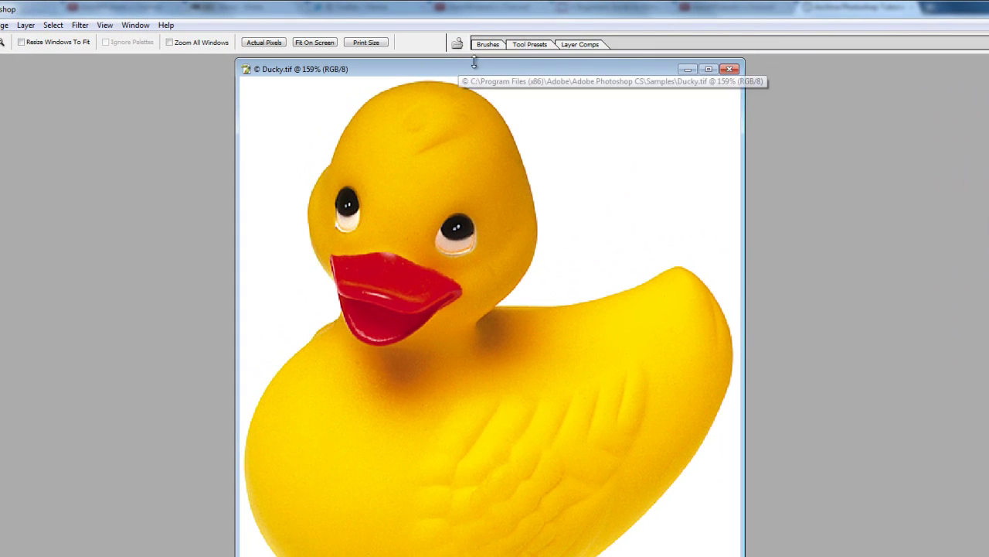
# Open the image size settings for Ducky.tif and turn on image resampling.
pyautogui.moveTo(471, 65); pyautogui.dragTo(495, 68)
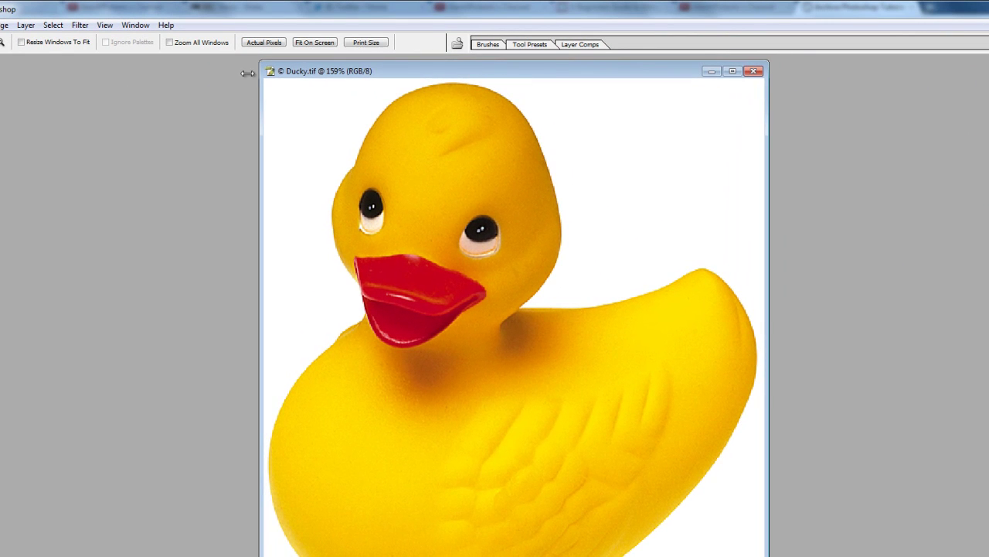
pyautogui.click(4, 24)
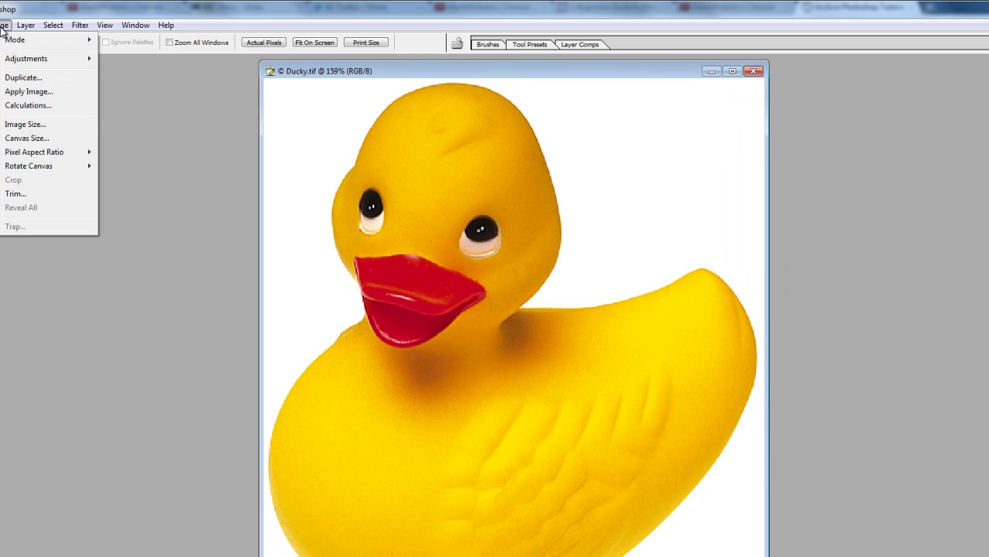
pyautogui.click(21, 125)
pyautogui.moveTo(832, 133); pyautogui.dragTo(760, 126)
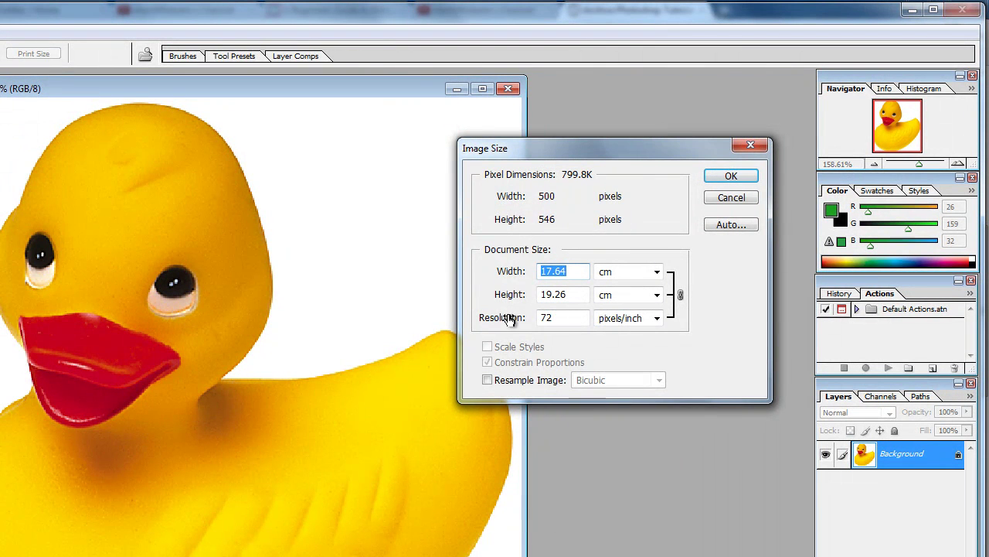
pyautogui.click(487, 380)
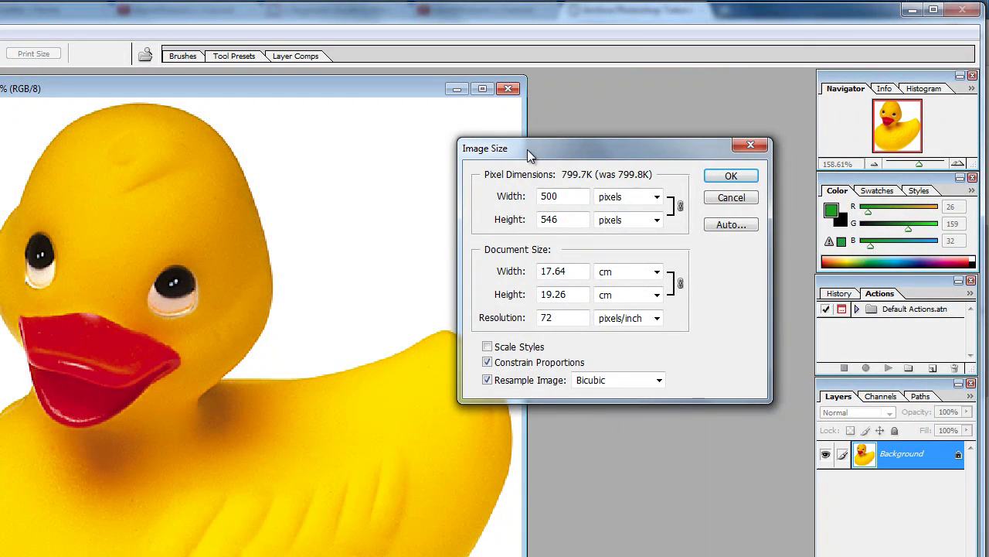
# Examine the pixel width and the resolution of the duck image in the image size settings.
pyautogui.moveTo(527, 149); pyautogui.dragTo(545, 148)
pyautogui.moveTo(592, 195); pyautogui.dragTo(552, 195)
pyautogui.click(587, 195)
pyautogui.moveTo(559, 147); pyautogui.dragTo(577, 119)
pyautogui.doubleClick(575, 290)
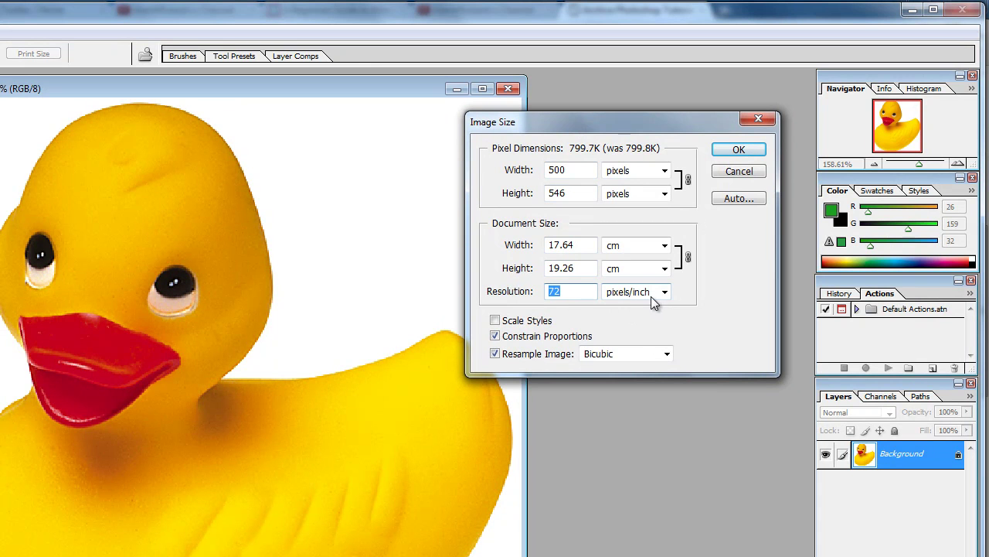
pyautogui.click(568, 291)
pyautogui.doubleClick(565, 292)
# Review the pixel dimensions of the duck image and accept the image size settings.
pyautogui.moveTo(570, 124); pyautogui.dragTo(563, 126)
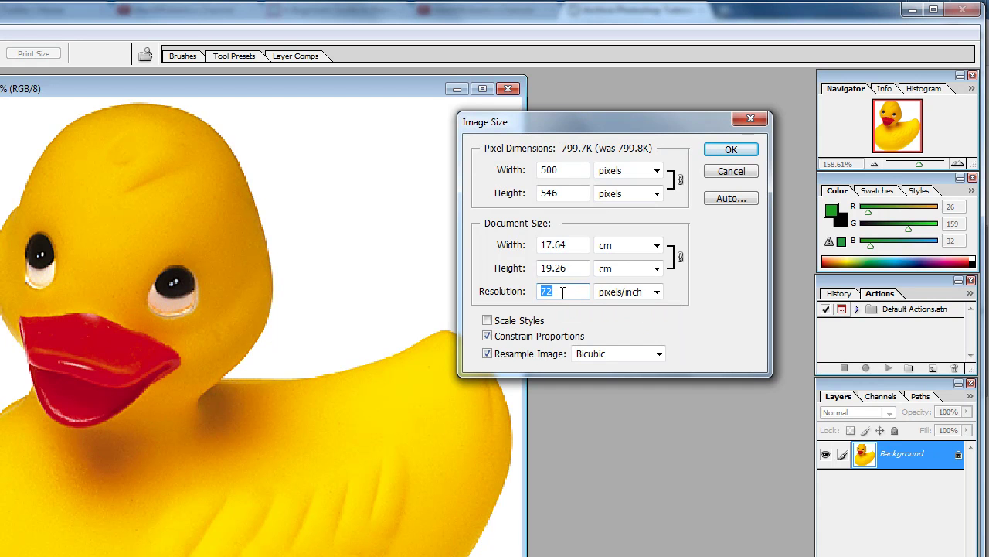
pyautogui.moveTo(565, 125); pyautogui.dragTo(539, 138)
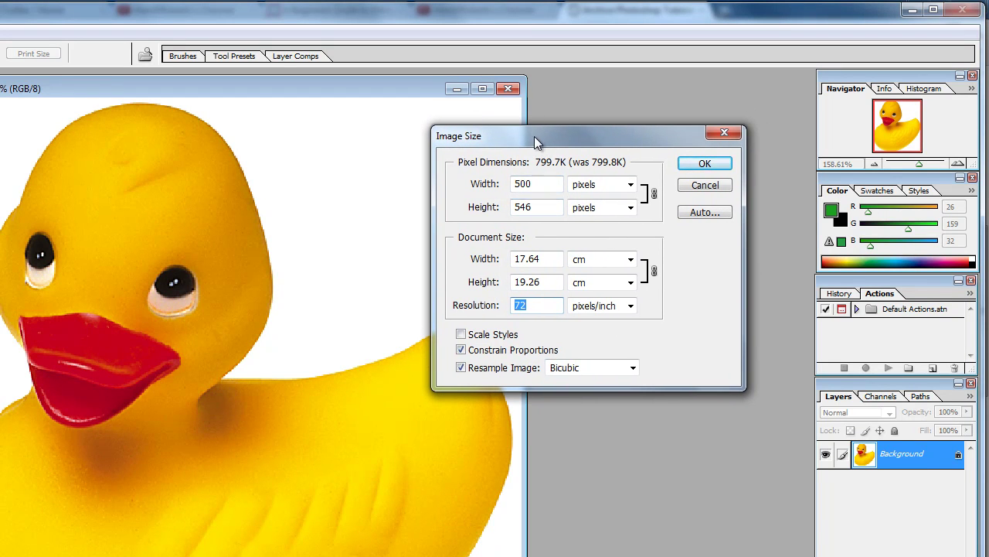
pyautogui.moveTo(537, 136); pyautogui.dragTo(519, 138)
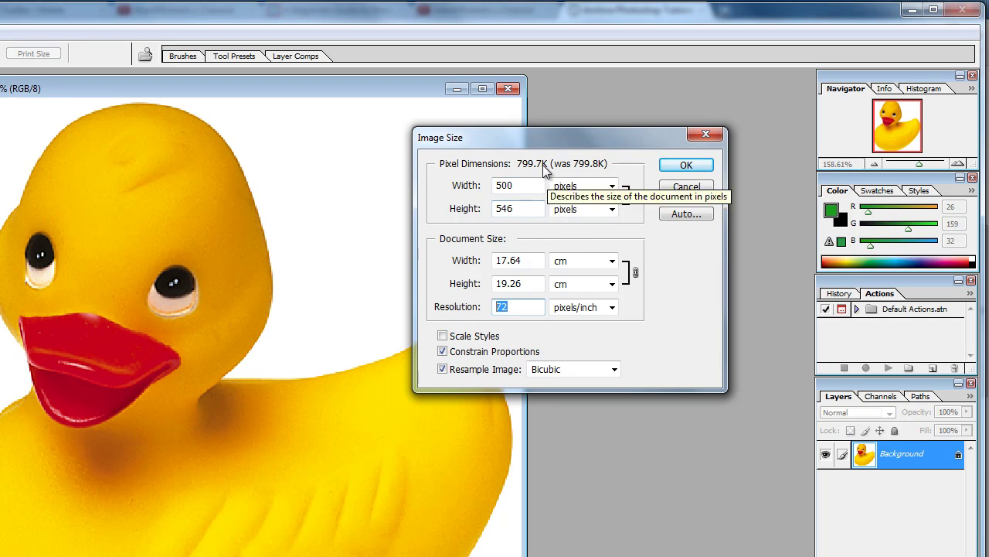
pyautogui.moveTo(530, 140); pyautogui.dragTo(557, 143)
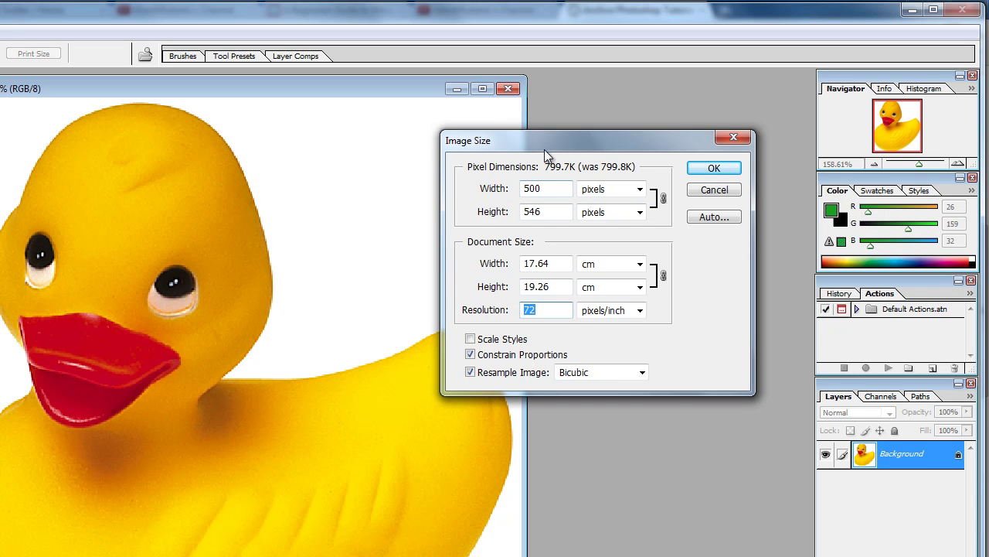
pyautogui.moveTo(543, 147); pyautogui.dragTo(537, 145)
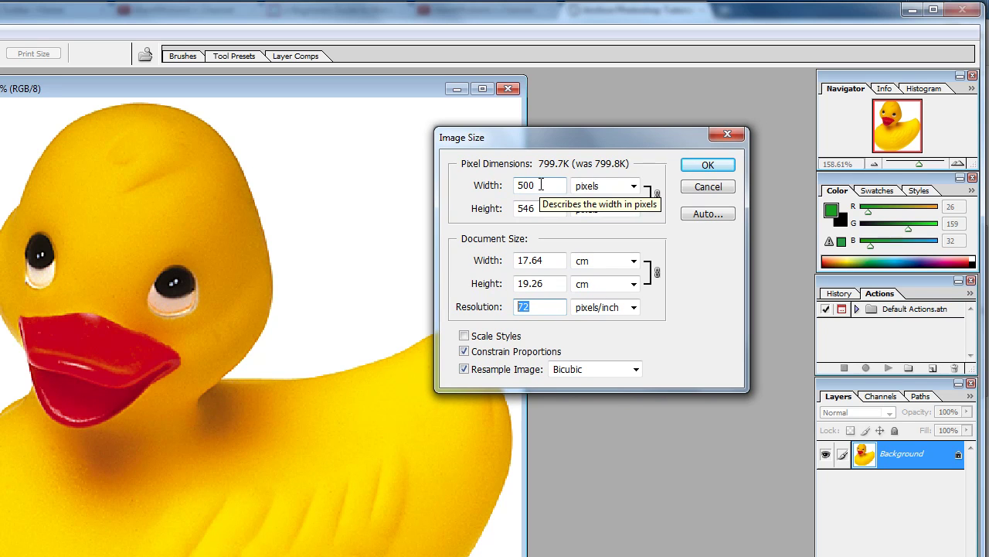
pyautogui.moveTo(533, 138)
pyautogui.mouseDown()
pyautogui.moveTo(560, 137)
pyautogui.moveTo(546, 140)
pyautogui.mouseUp()
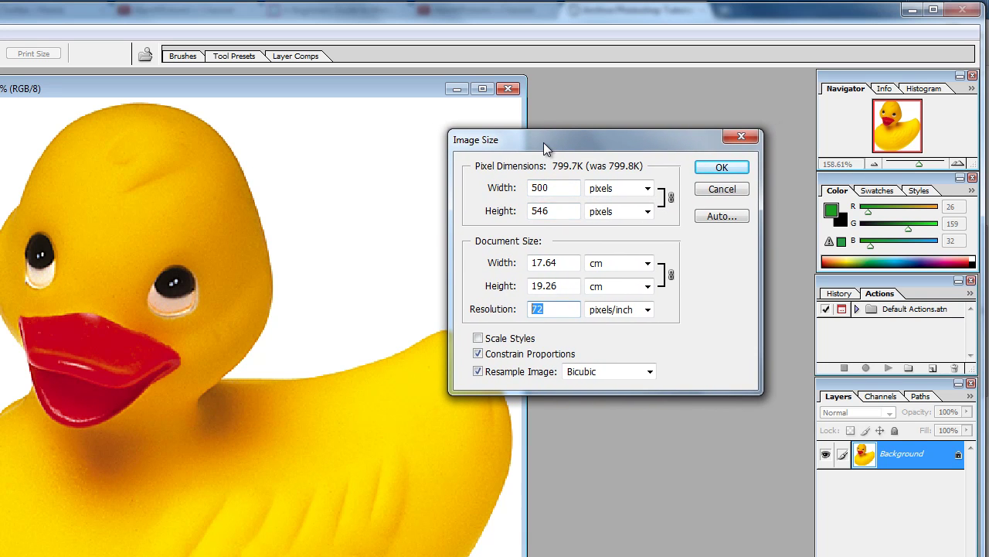
pyautogui.moveTo(545, 142)
pyautogui.mouseDown()
pyautogui.moveTo(575, 127)
pyautogui.moveTo(543, 132)
pyautogui.mouseUp()
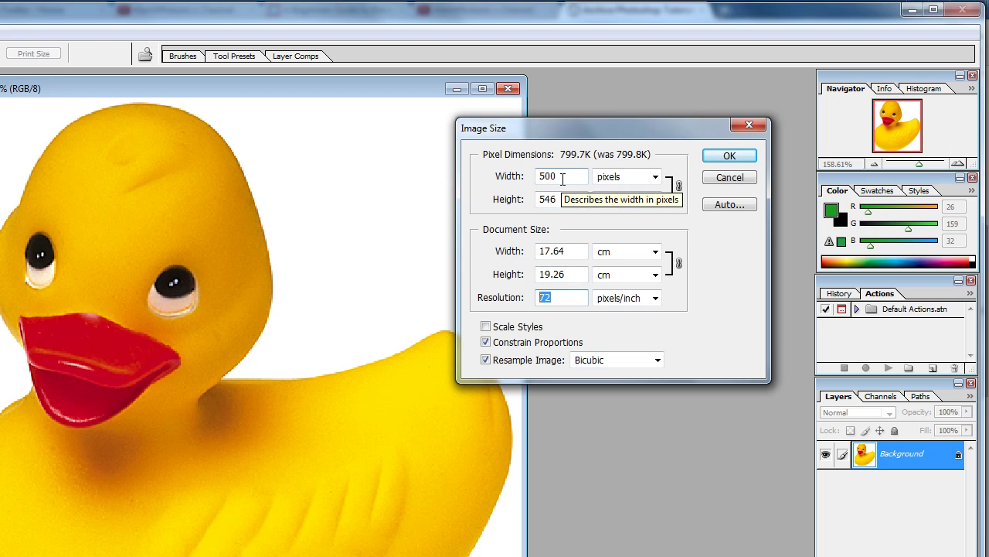
pyautogui.moveTo(565, 133)
pyautogui.mouseDown()
pyautogui.moveTo(580, 133)
pyautogui.moveTo(570, 130)
pyautogui.mouseUp()
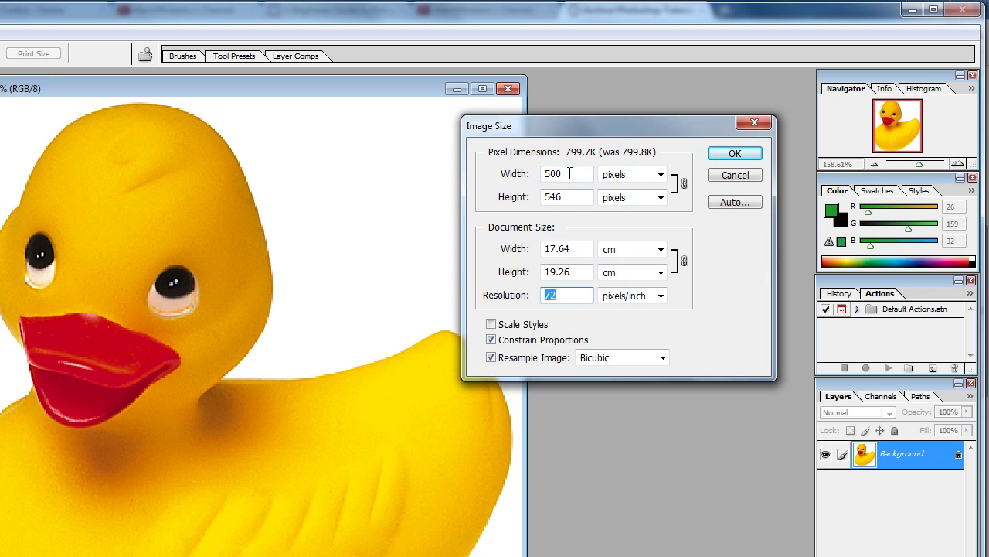
pyautogui.moveTo(560, 127); pyautogui.dragTo(534, 134)
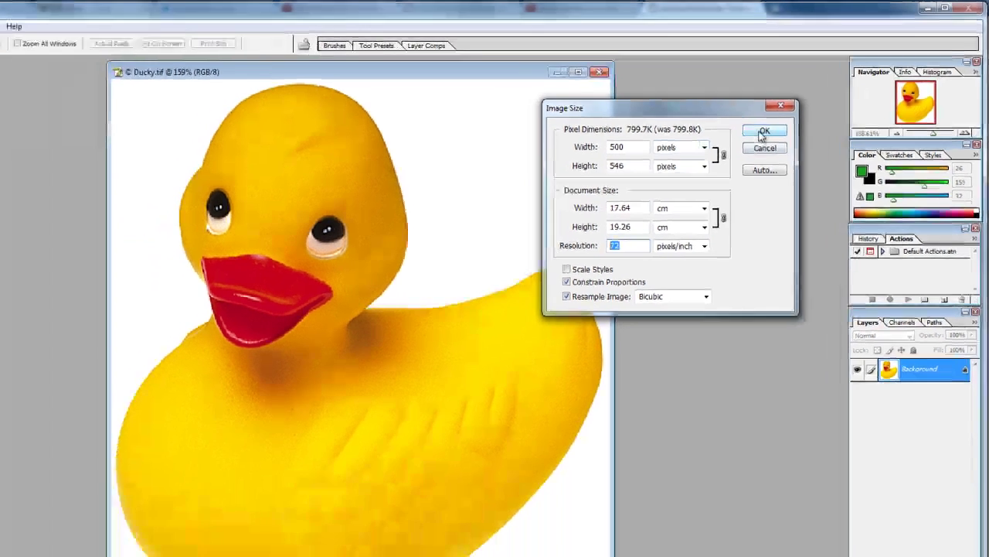
pyautogui.click(763, 133)
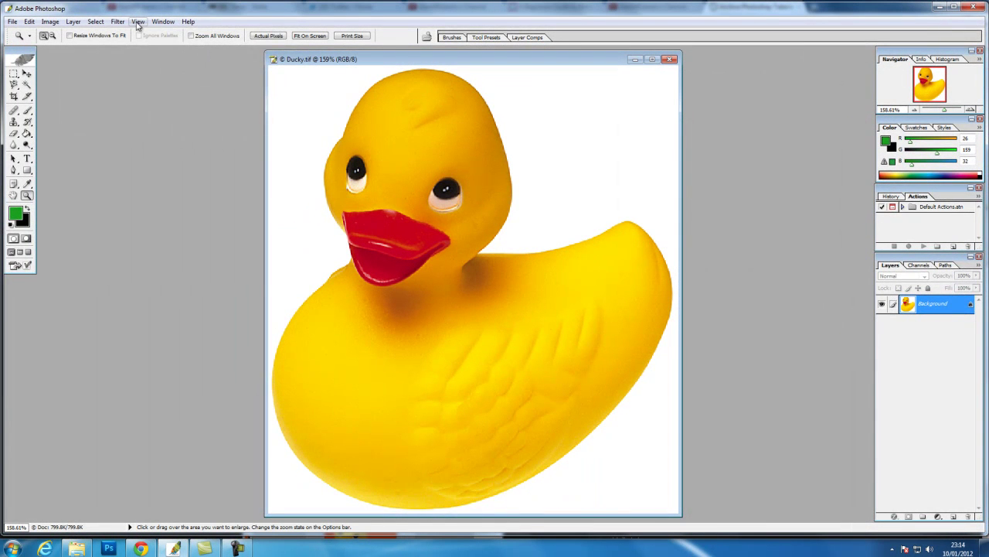
# Display the duck image at its actual pixel size.
pyautogui.click(137, 22)
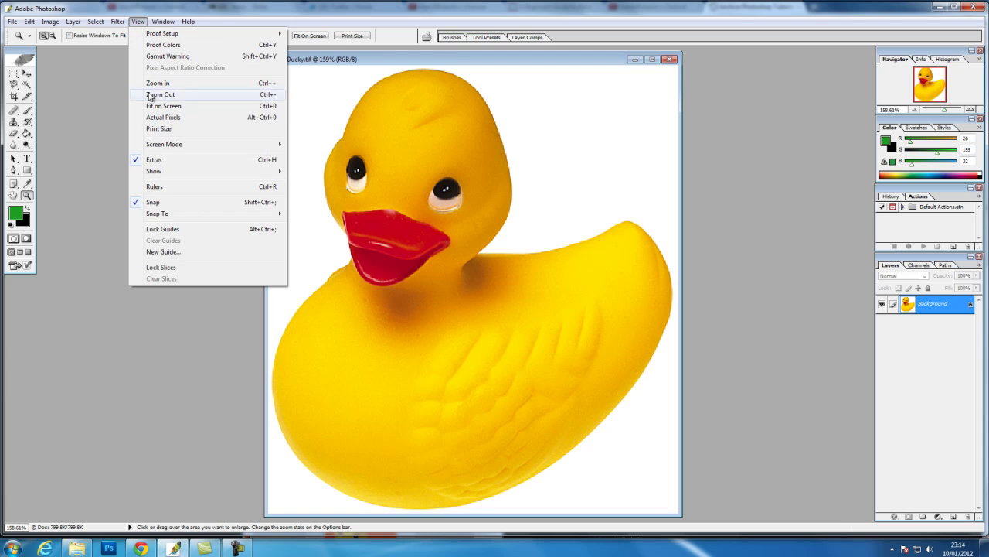
pyautogui.click(154, 118)
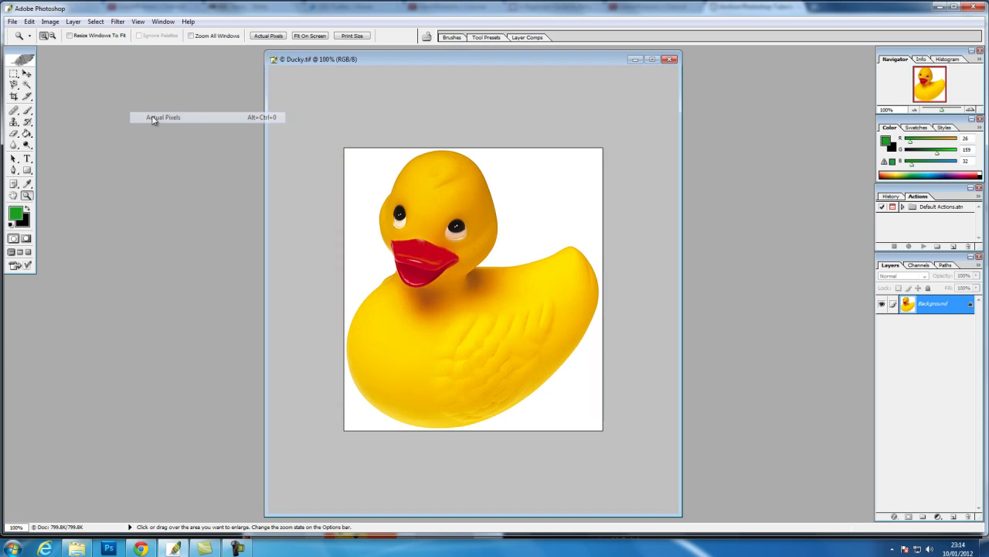
pyautogui.moveTo(377, 58); pyautogui.dragTo(373, 58)
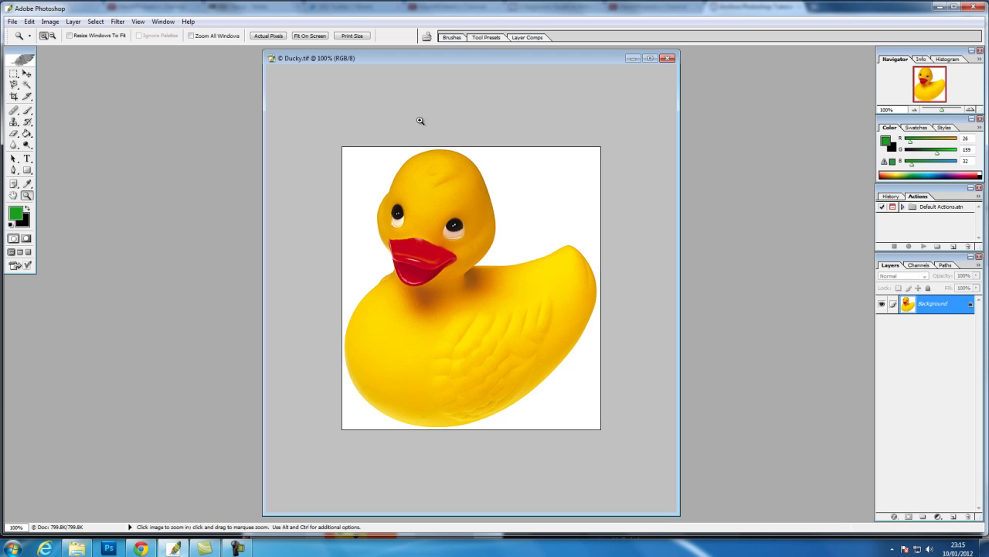
pyautogui.moveTo(403, 60); pyautogui.dragTo(396, 59)
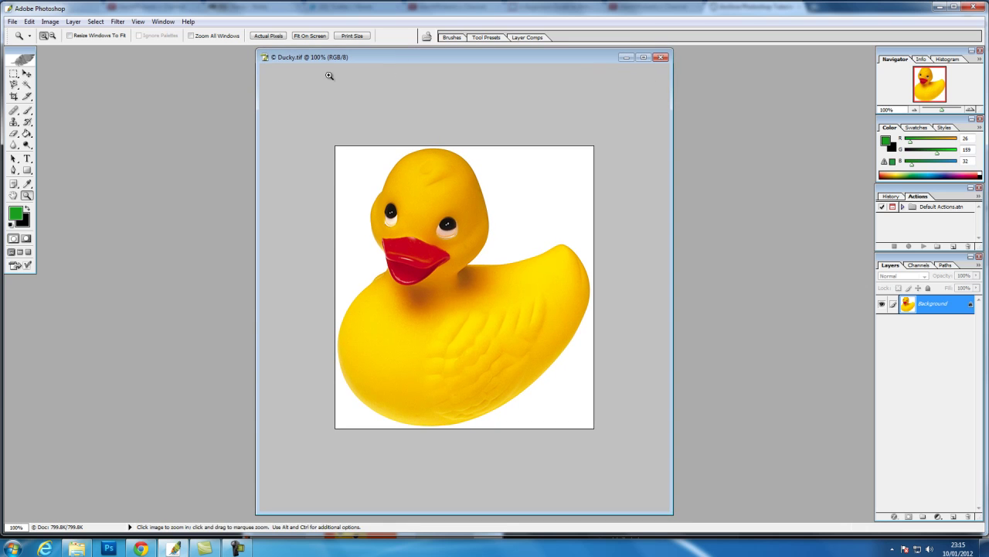
# Display the duck image at its print size.
pyautogui.click(139, 23)
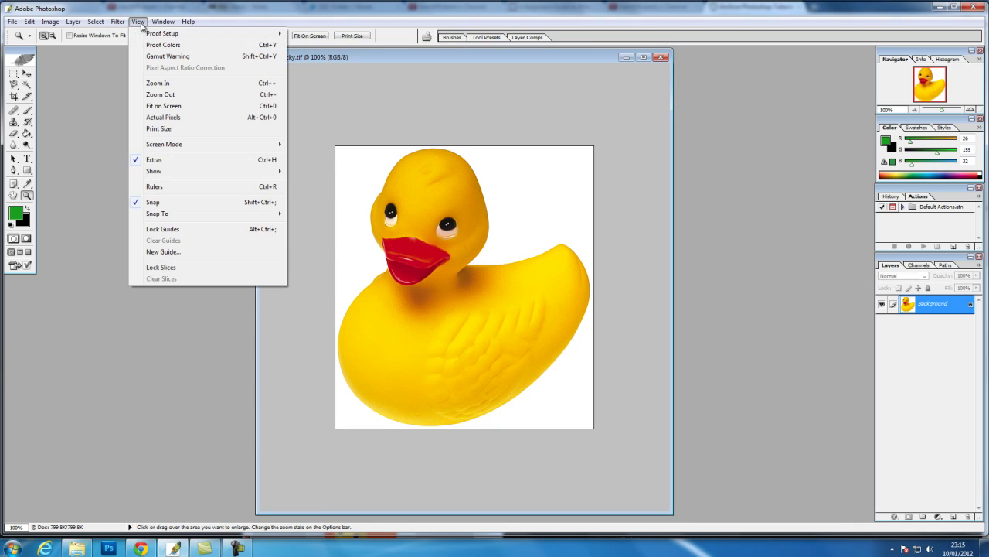
pyautogui.click(160, 128)
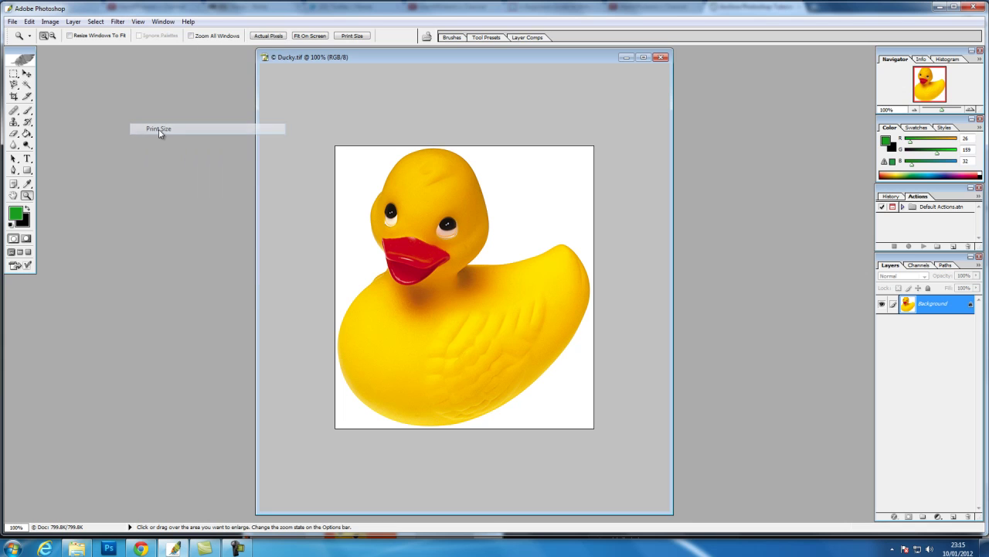
pyautogui.moveTo(353, 55)
pyautogui.mouseDown()
pyautogui.moveTo(366, 59)
pyautogui.moveTo(347, 58)
pyautogui.mouseUp()
# Fit the duck image to the screen and enlarge its document window slightly.
pyautogui.click(138, 22)
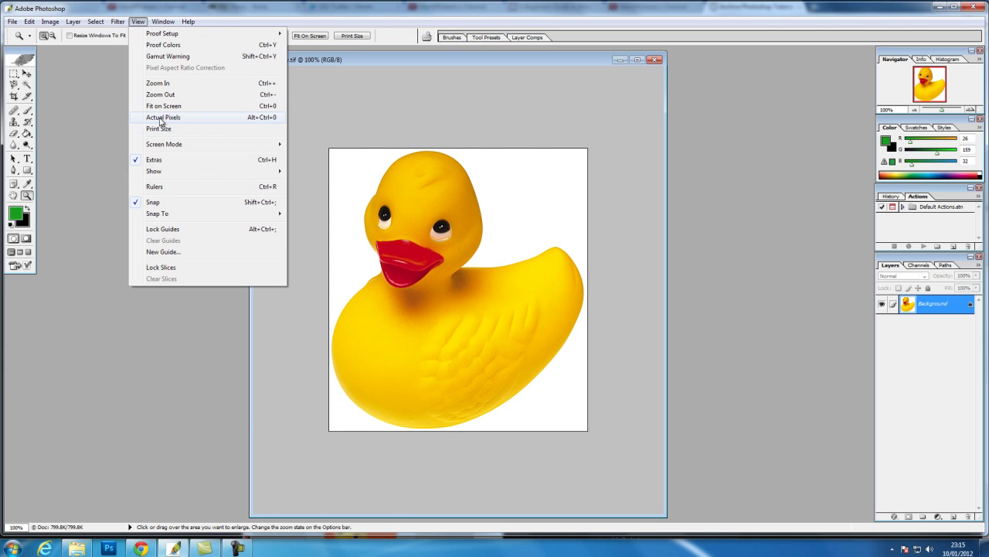
pyautogui.click(161, 109)
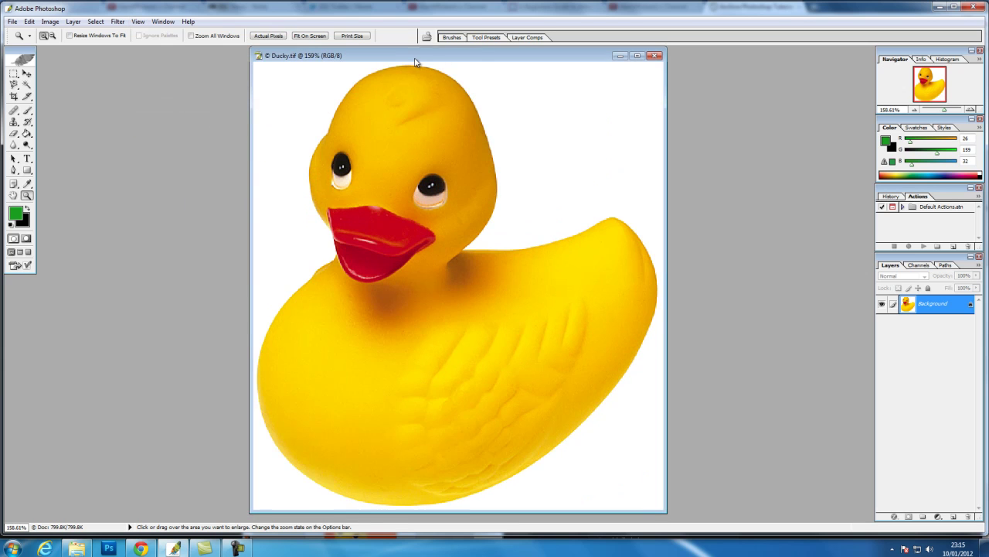
pyautogui.moveTo(413, 60); pyautogui.dragTo(424, 63)
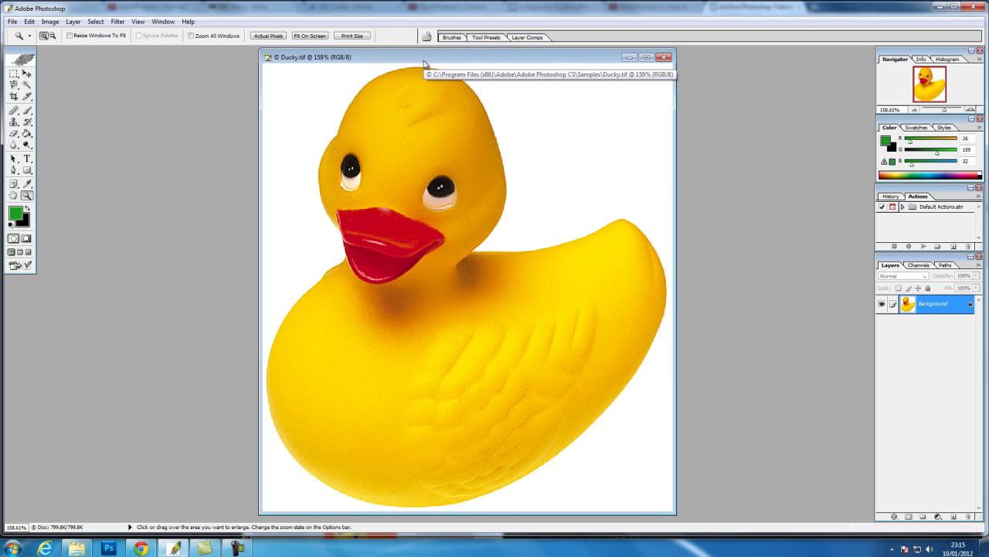
pyautogui.moveTo(423, 61); pyautogui.dragTo(415, 59)
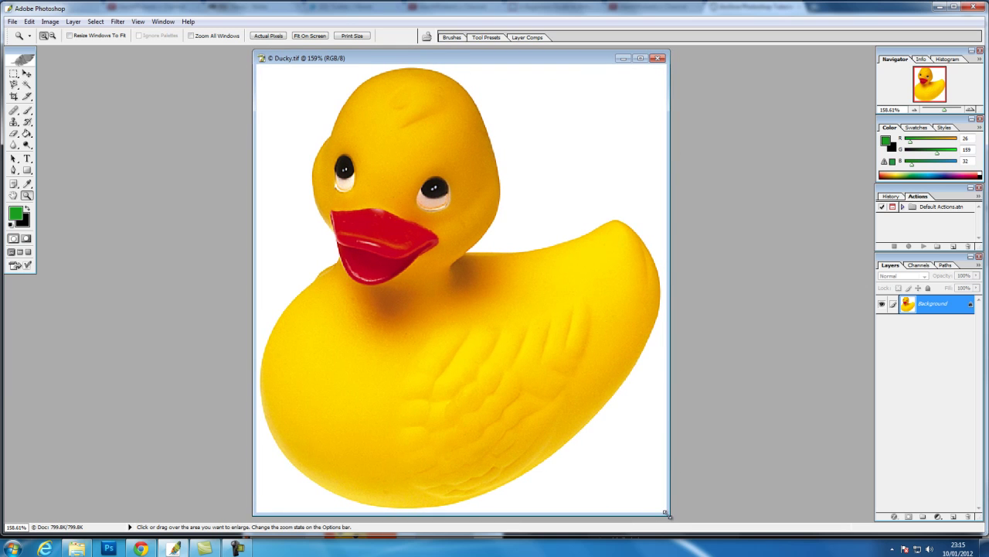
pyautogui.moveTo(668, 514); pyautogui.dragTo(674, 520)
pyautogui.moveTo(514, 63); pyautogui.dragTo(510, 59)
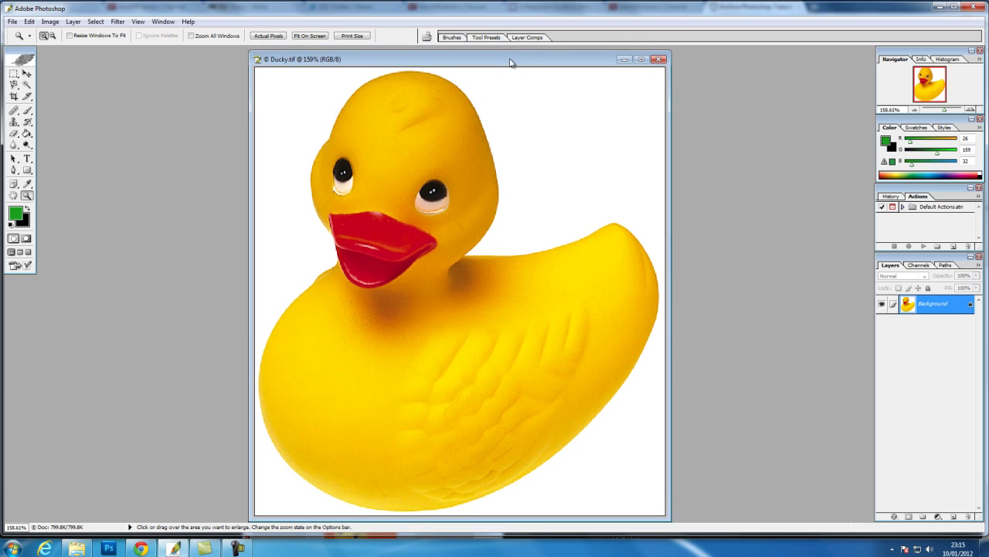
pyautogui.moveTo(510, 61); pyautogui.dragTo(513, 58)
# Set the duck image's resolution to 300 pixels/inch in the image size settings, with bicubic resampling on.
pyautogui.click(50, 22)
pyautogui.click(72, 103)
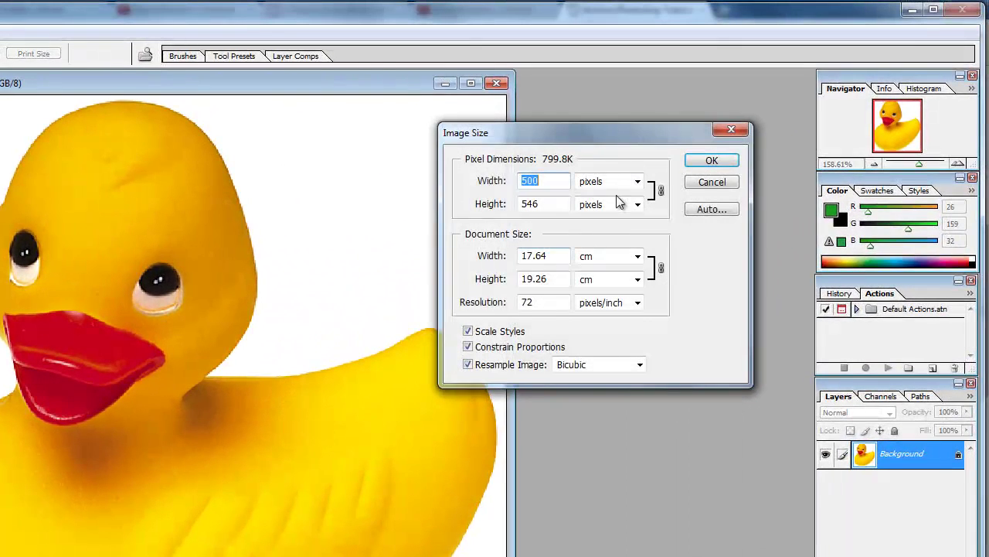
pyautogui.moveTo(575, 134); pyautogui.dragTo(614, 135)
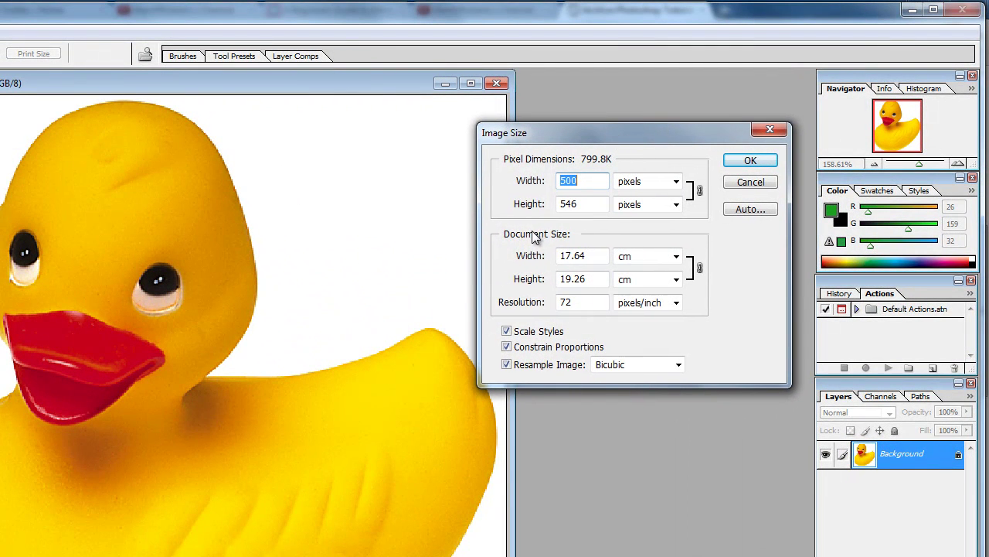
pyautogui.moveTo(566, 135); pyautogui.dragTo(572, 140)
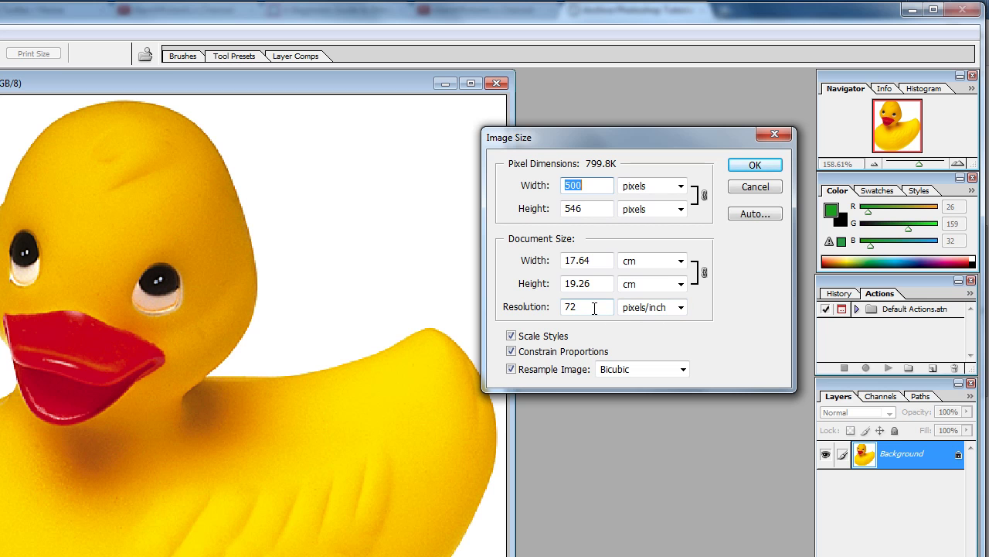
pyautogui.moveTo(595, 308); pyautogui.dragTo(559, 310)
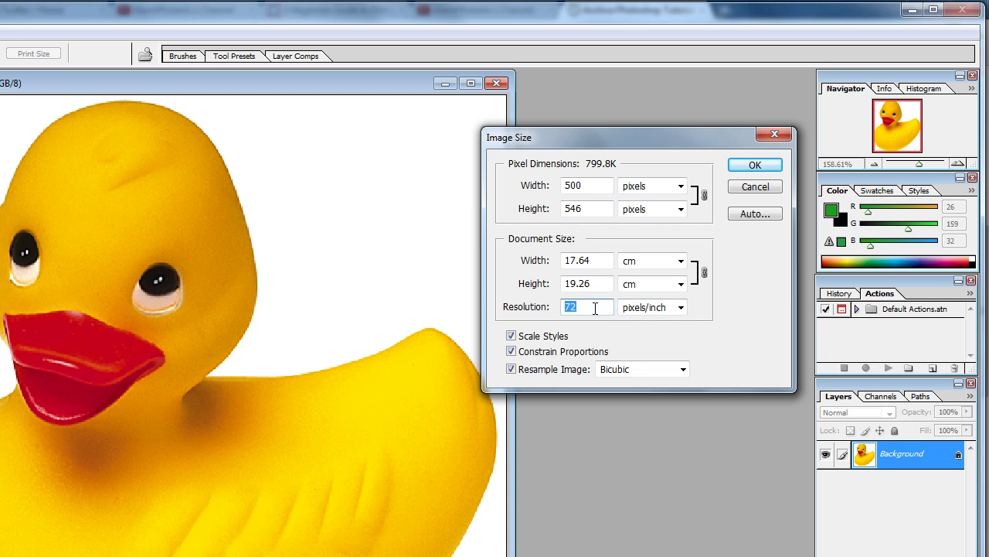
pyautogui.moveTo(583, 136)
pyautogui.mouseDown()
pyautogui.moveTo(574, 127)
pyautogui.moveTo(580, 139)
pyautogui.mouseUp()
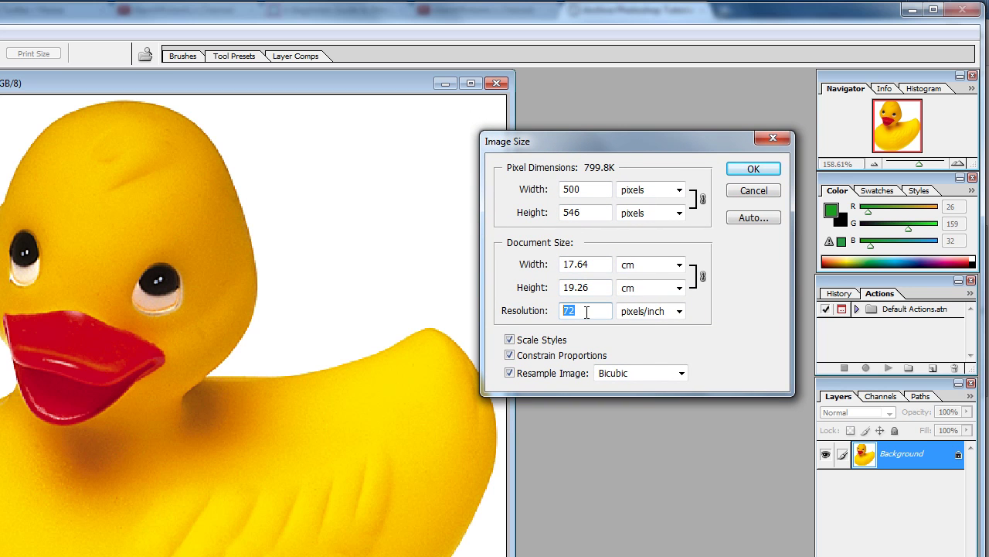
pyautogui.moveTo(589, 142); pyautogui.dragTo(597, 143)
pyautogui.click(592, 312)
pyautogui.click(552, 317)
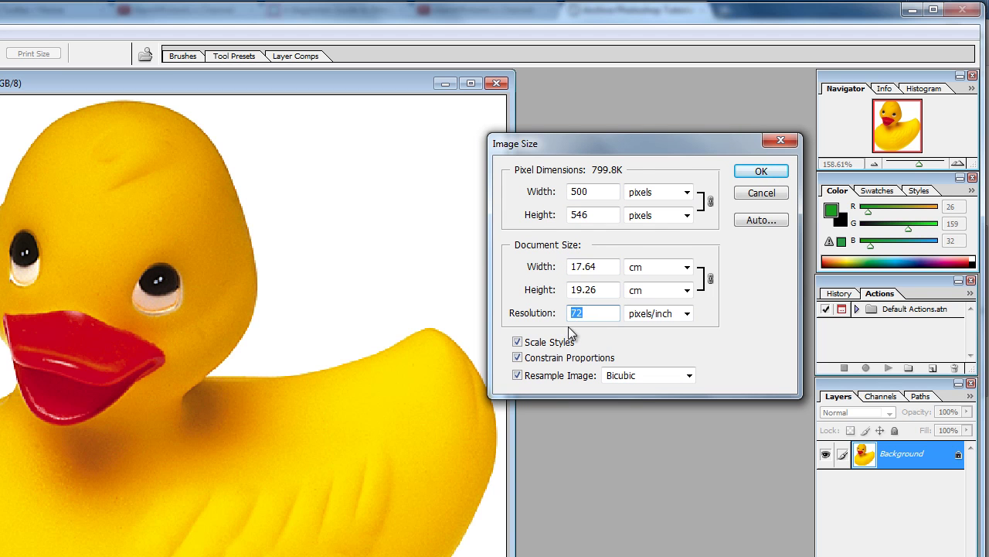
pyautogui.write('300')
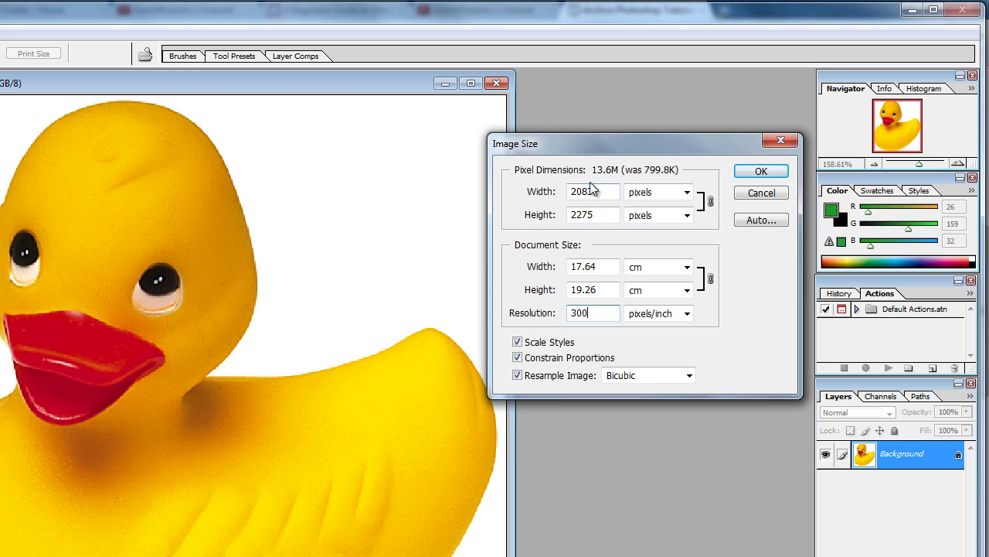
pyautogui.moveTo(578, 149)
pyautogui.mouseDown()
pyautogui.moveTo(580, 137)
pyautogui.moveTo(567, 141)
pyautogui.mouseUp()
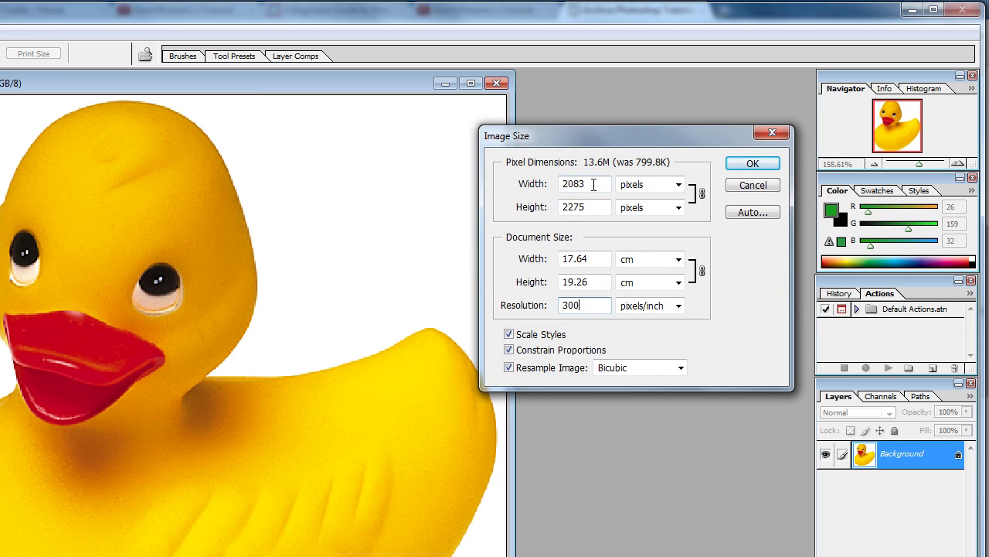
pyautogui.moveTo(568, 141); pyautogui.dragTo(572, 149)
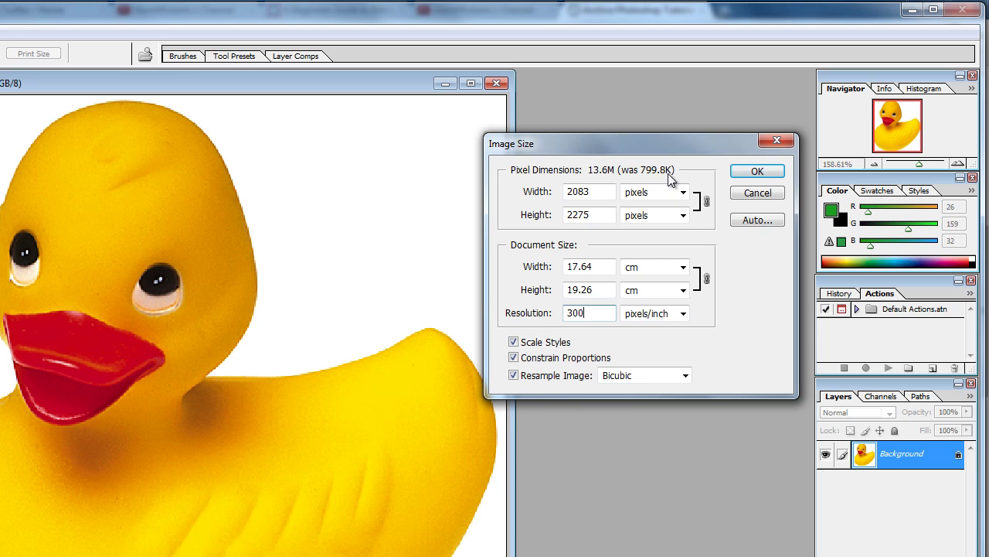
# Discard the pending resampled size changes and leave the image size settings.
pyautogui.moveTo(609, 146); pyautogui.dragTo(619, 144)
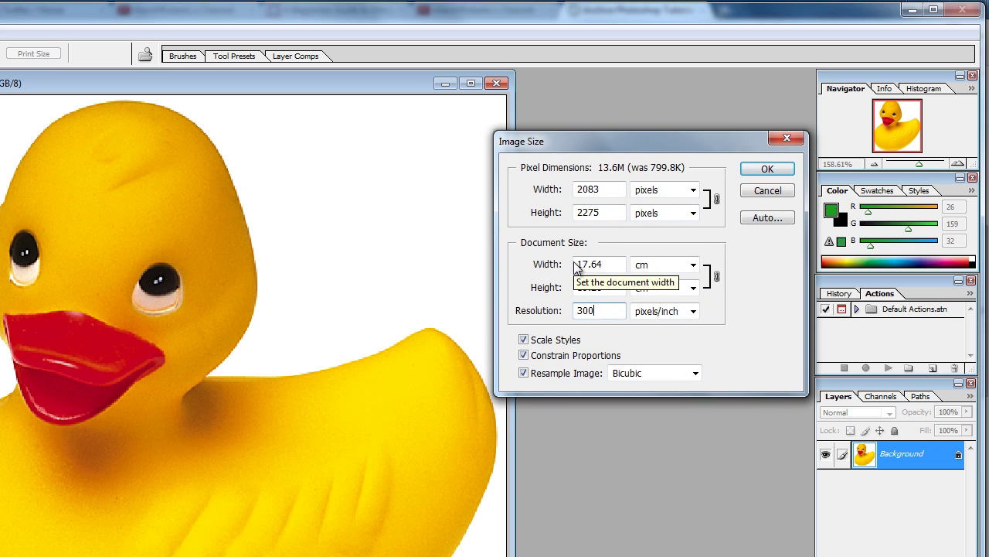
pyautogui.moveTo(599, 145); pyautogui.dragTo(592, 133)
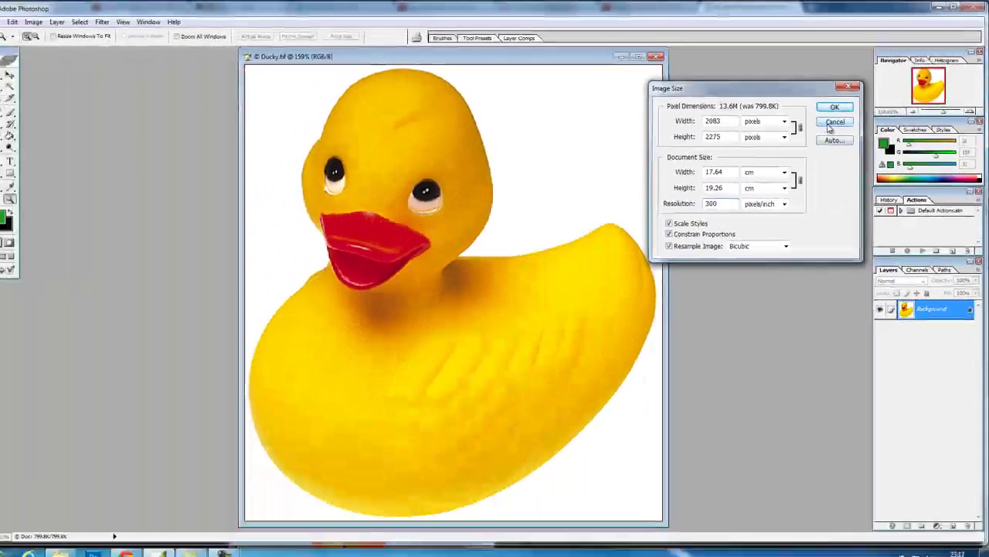
pyautogui.click(834, 122)
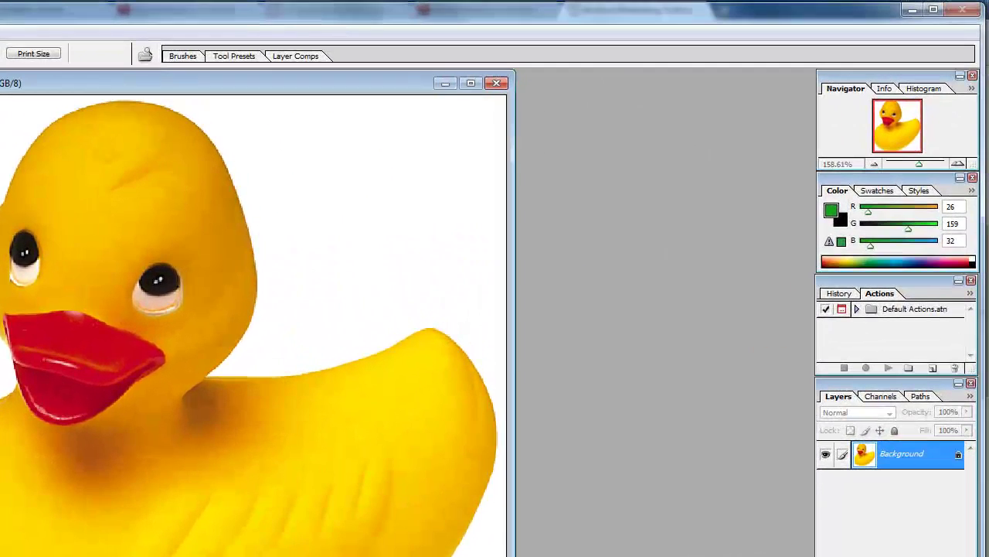
# Turn off image resampling and set the duck image's resolution to 300 pixels/inch in the image size settings.
pyautogui.hotkey('ctrl', 'alt', 'i')
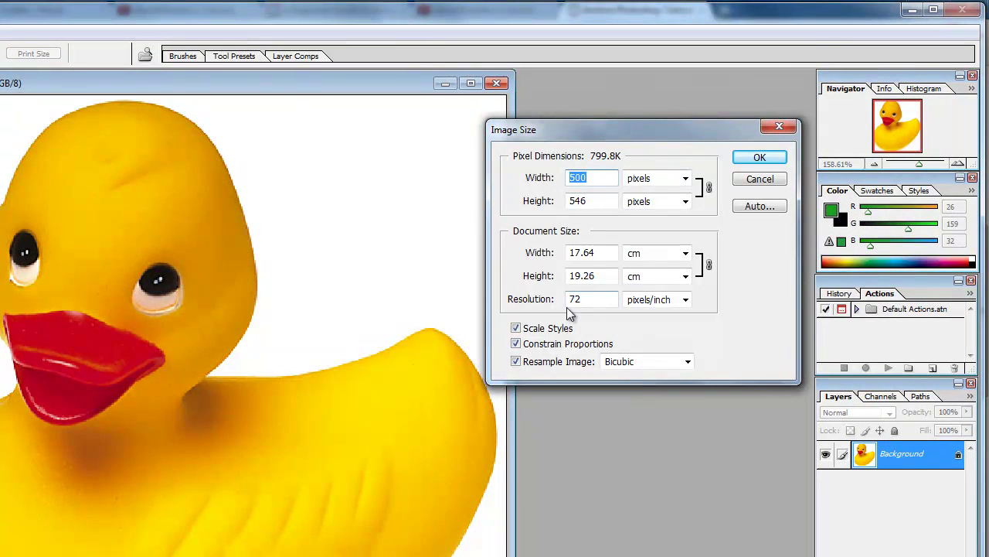
pyautogui.click(515, 361)
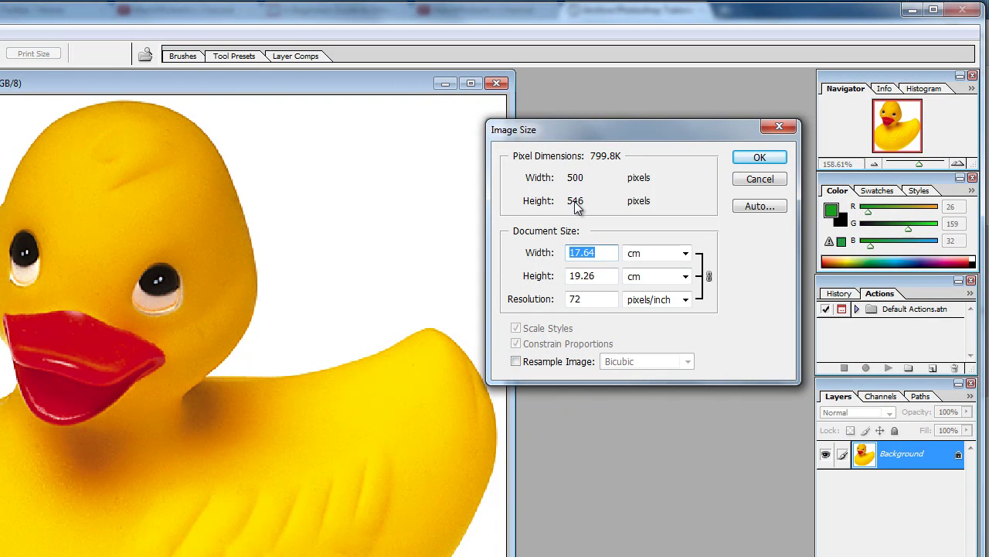
pyautogui.moveTo(592, 300); pyautogui.dragTo(560, 299)
pyautogui.write('3-00')
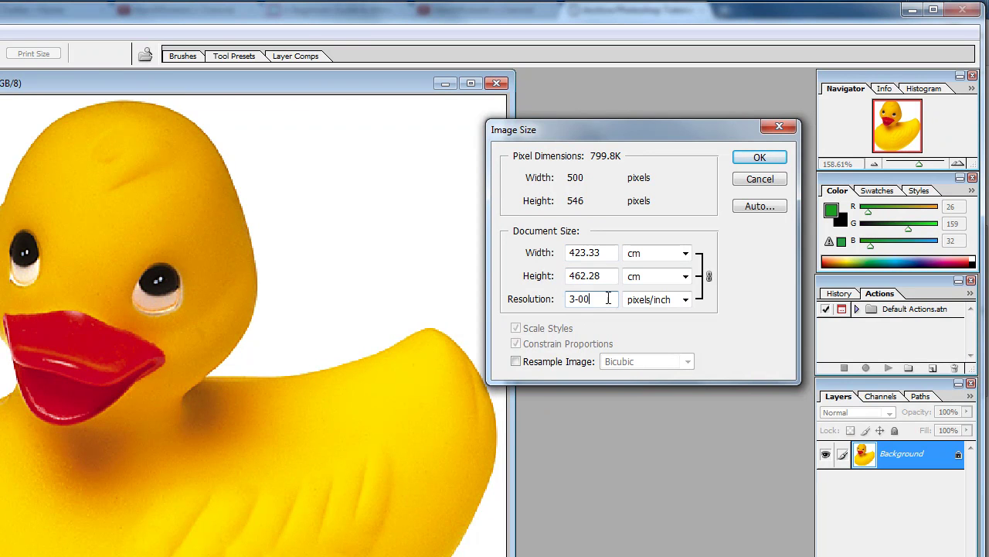
pyautogui.moveTo(608, 299); pyautogui.dragTo(576, 296)
pyautogui.write('00')
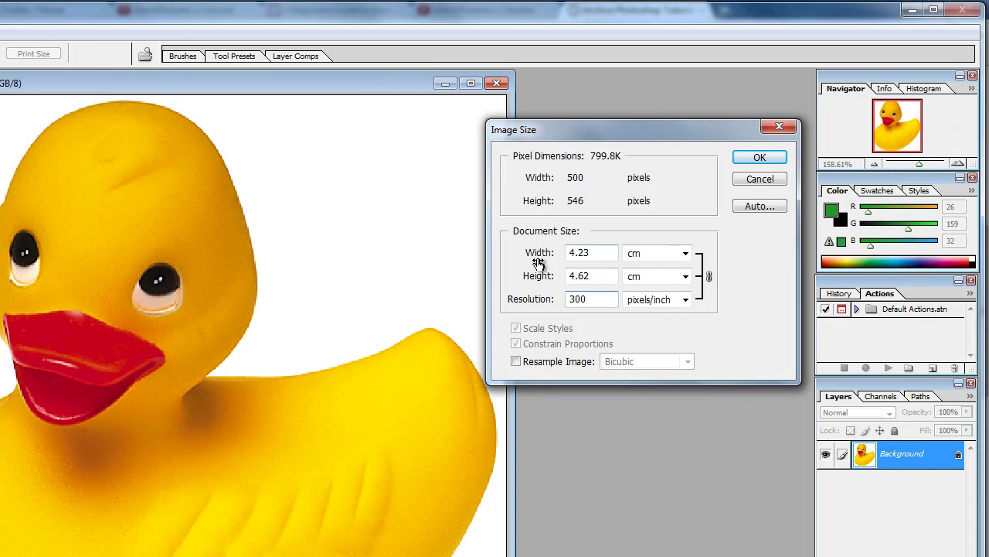
pyautogui.click(576, 256)
pyautogui.click(569, 257)
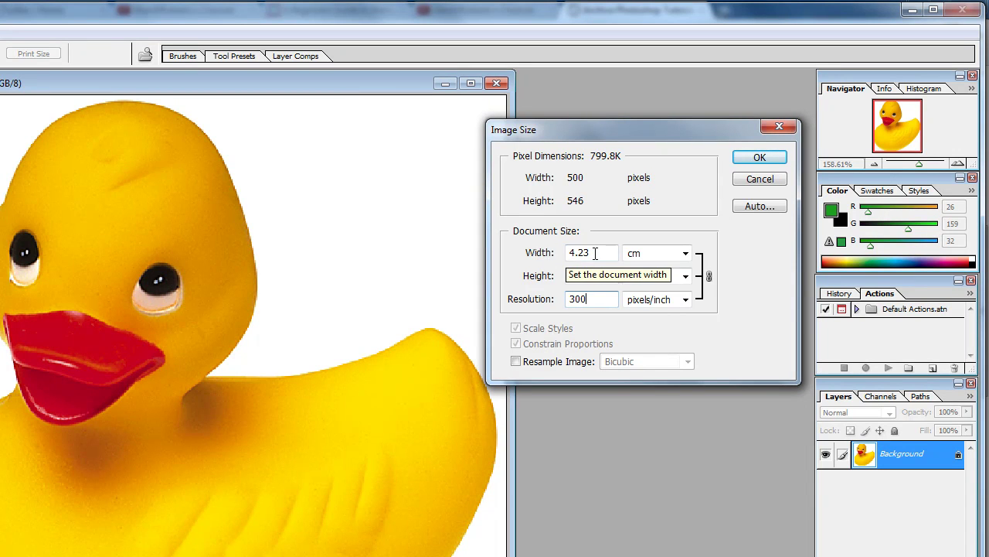
pyautogui.moveTo(558, 130); pyautogui.dragTo(565, 130)
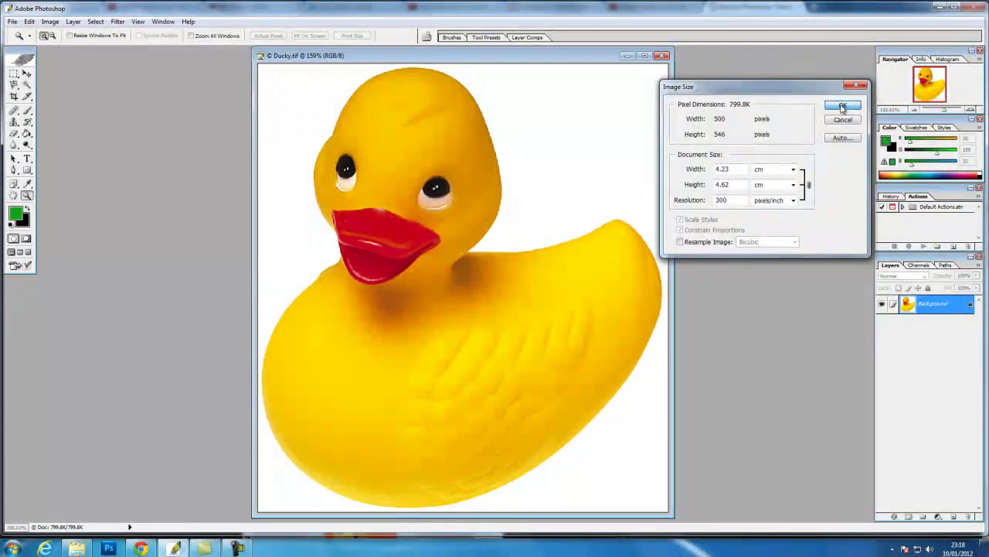
pyautogui.click(842, 106)
# Display the duck image at its print size to see the effect of the new resolution.
pyautogui.moveTo(407, 61); pyautogui.dragTo(409, 59)
pyautogui.click(138, 20)
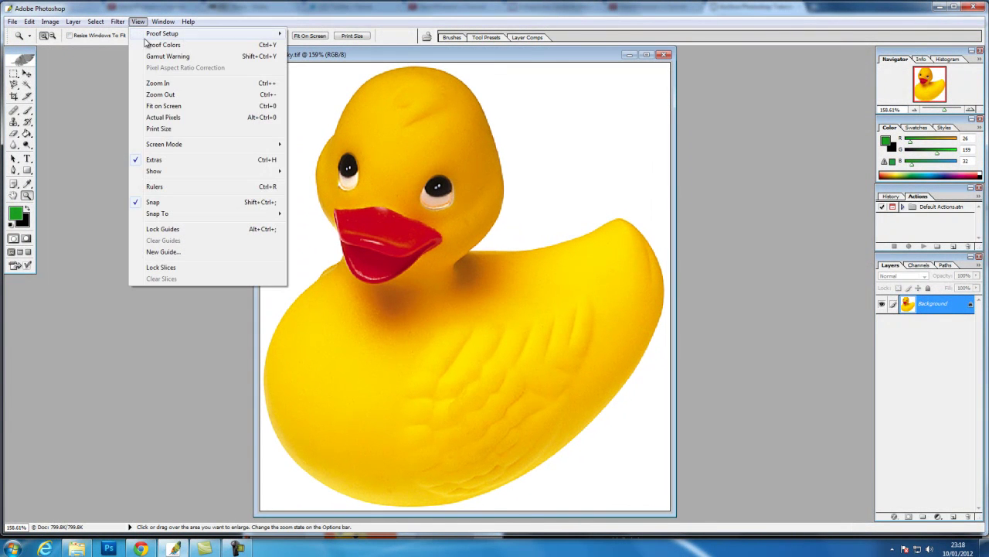
pyautogui.click(158, 130)
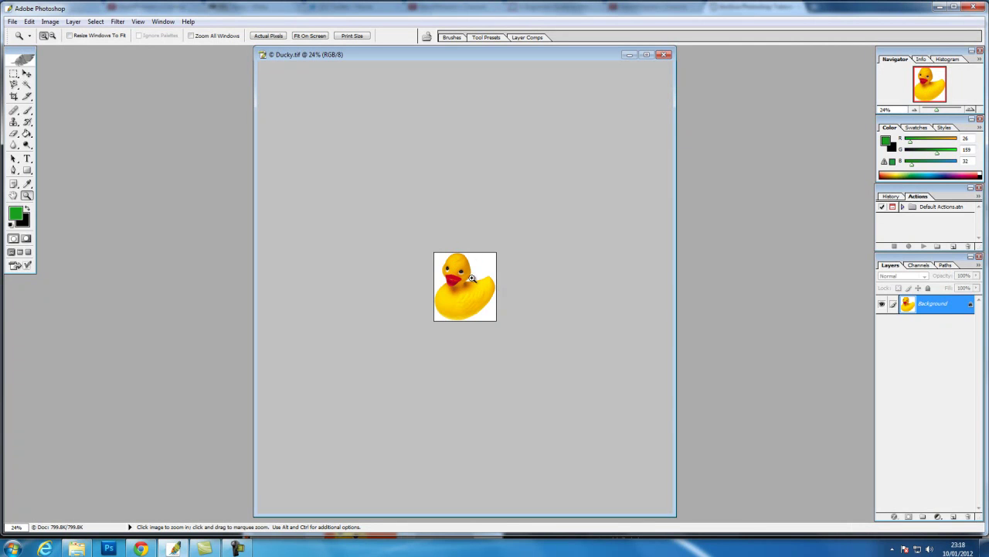
# Fit the duck image to the screen and shift its document window slightly toward the palettes.
pyautogui.click(29, 22)
pyautogui.press('Escape')
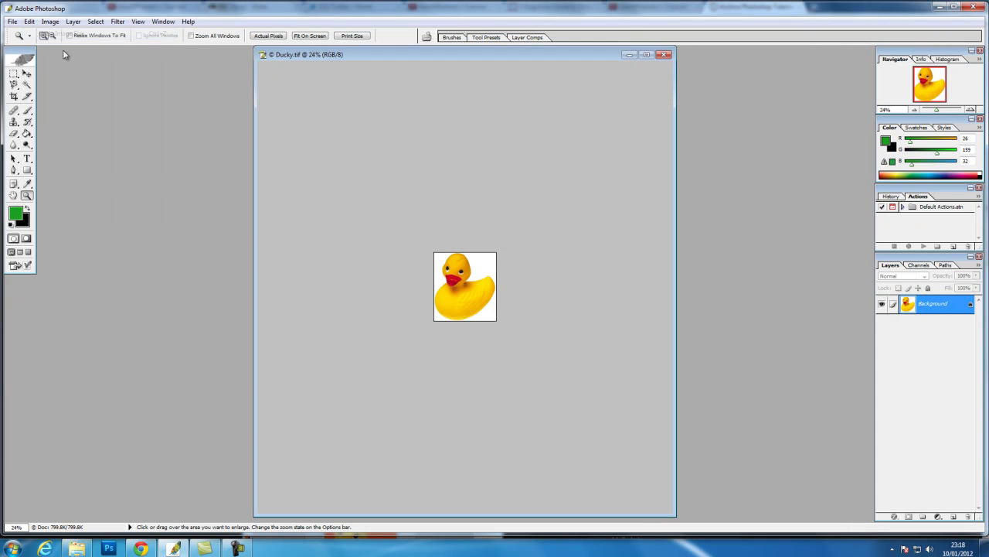
pyautogui.click(137, 21)
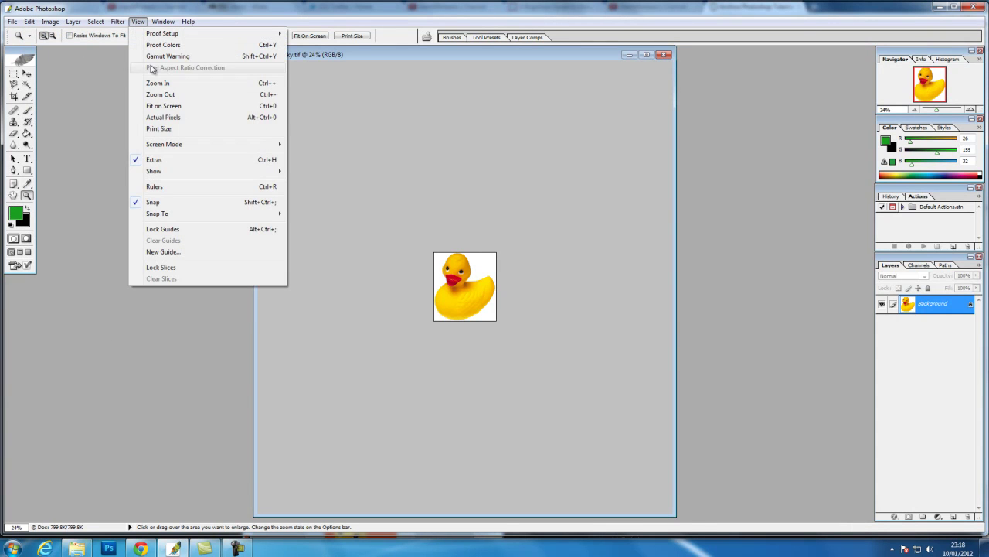
pyautogui.click(161, 107)
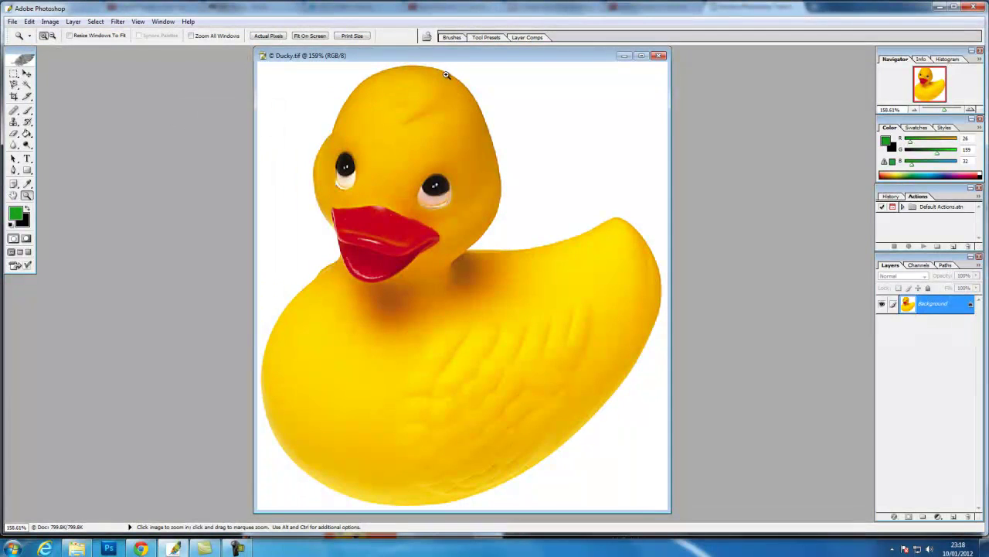
pyautogui.moveTo(432, 56); pyautogui.dragTo(456, 56)
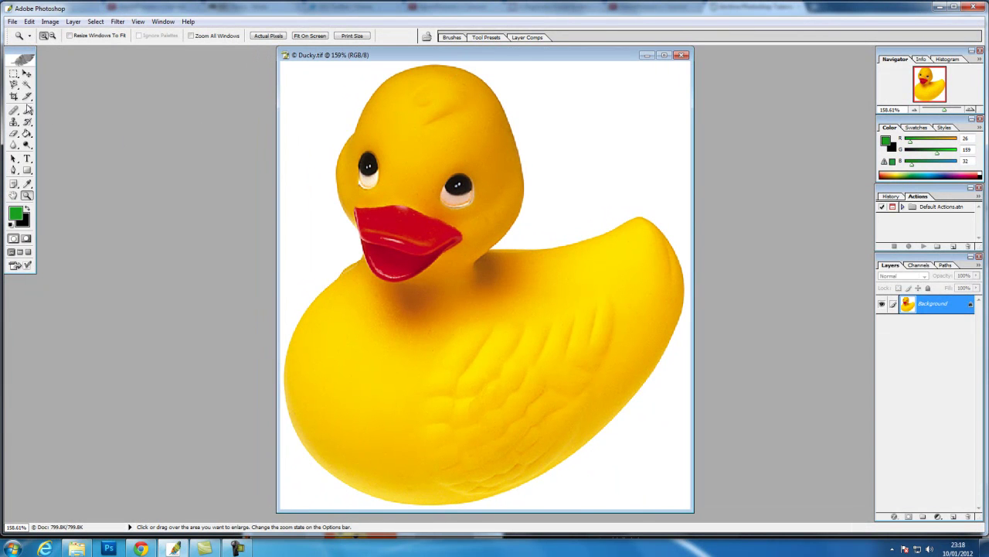
# Set up the Crop tool with a width of 1000 px, a height of 1000 px and a resolution of 300 pixels/inch.
pyautogui.click(14, 97)
pyautogui.click(64, 37)
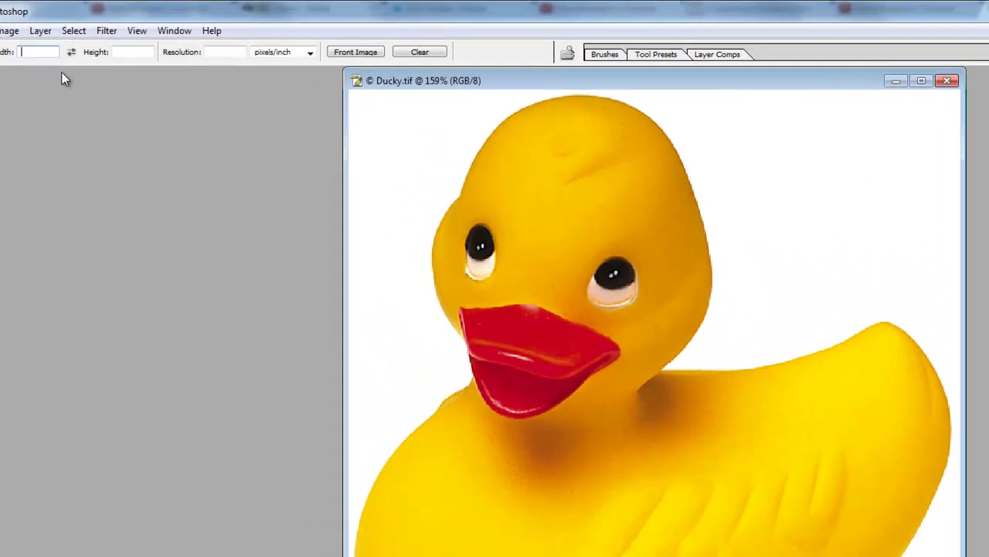
pyautogui.write('1000')
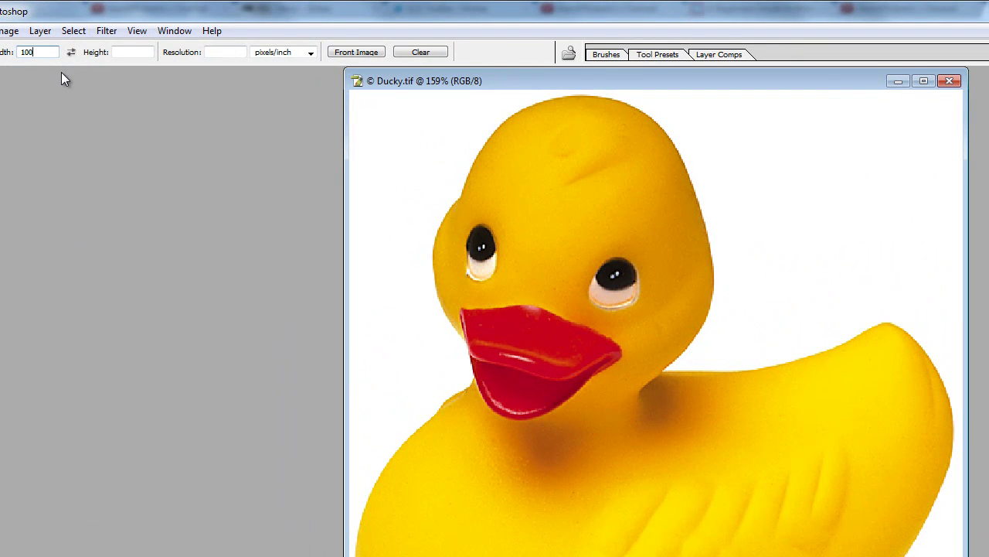
pyautogui.click(120, 53)
pyautogui.write('1000')
pyautogui.doubleClick(40, 52)
pyautogui.write('px')
pyautogui.doubleClick(137, 52)
pyautogui.write('px')
pyautogui.click(213, 52)
pyautogui.write('300')
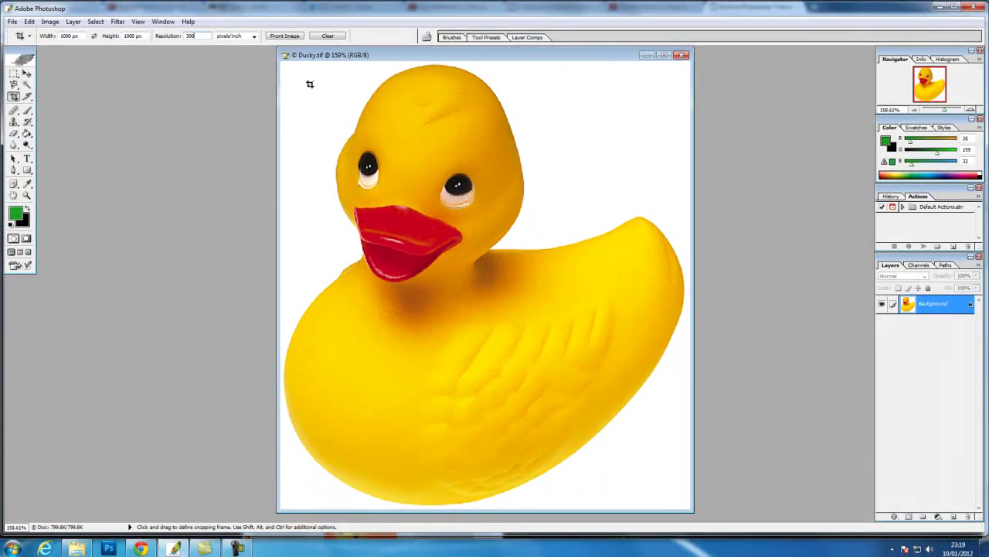
# Crop the duck image to a square frame starting at its upper-left corner and covering nearly the full image width.
pyautogui.moveTo(300, 80); pyautogui.dragTo(672, 452)
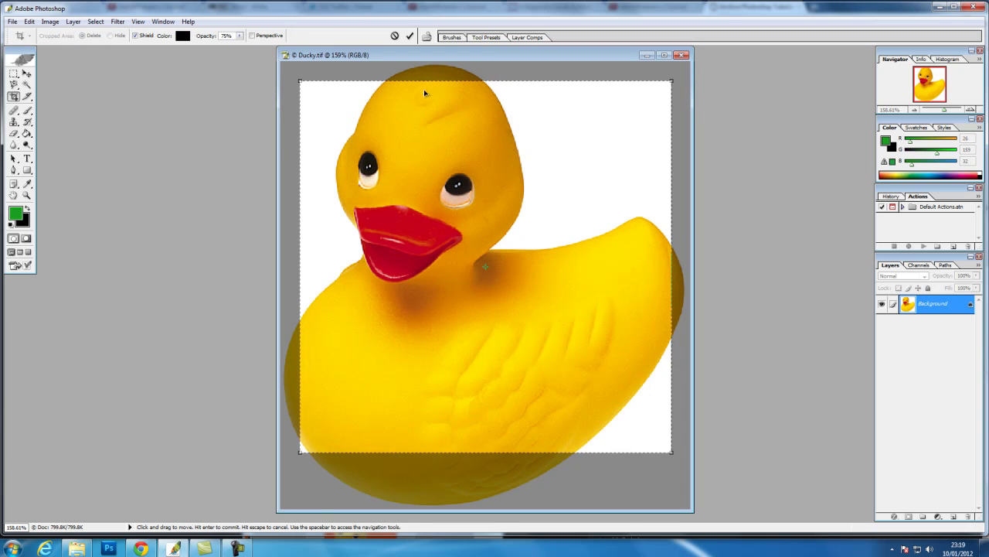
pyautogui.moveTo(569, 162); pyautogui.dragTo(552, 145)
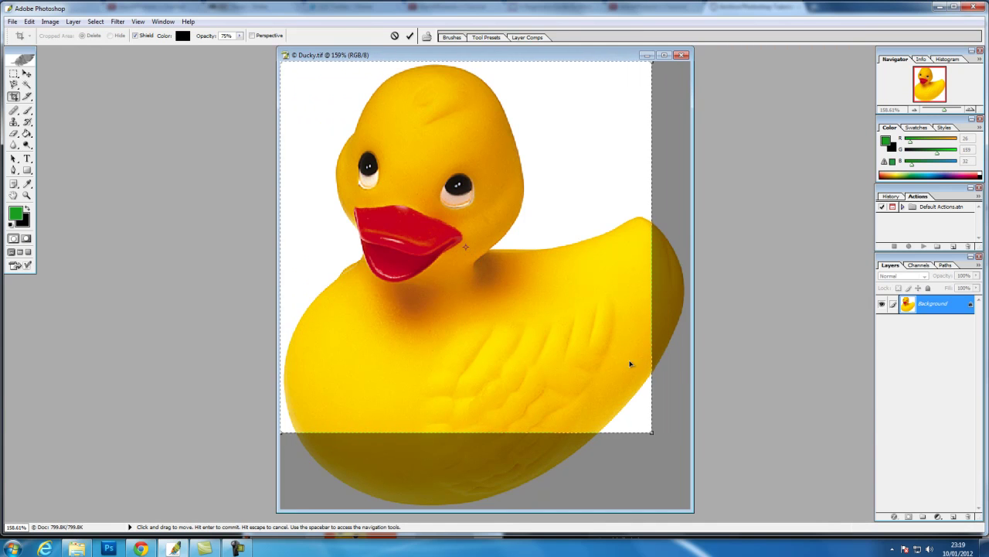
pyautogui.moveTo(651, 434); pyautogui.dragTo(686, 477)
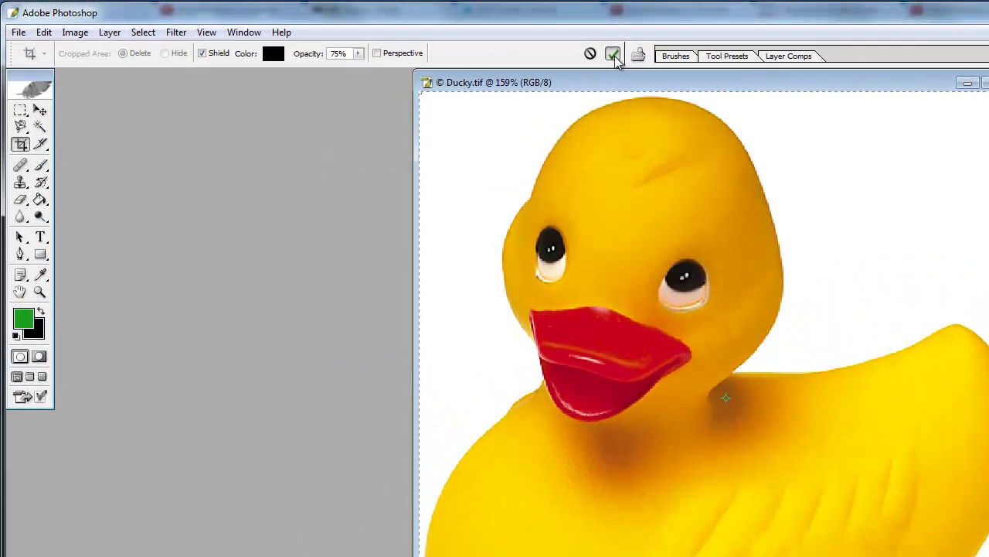
pyautogui.click(411, 37)
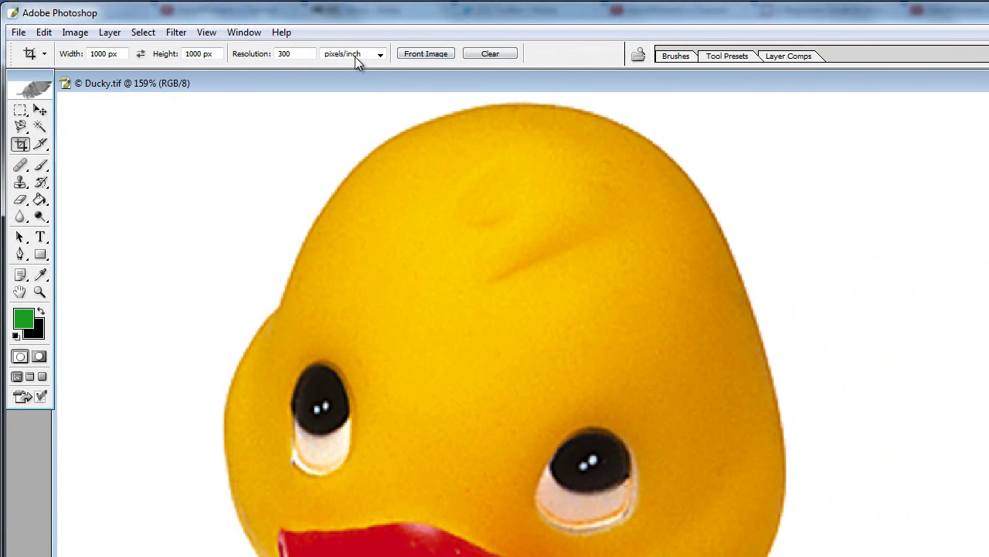
# Fit the cropped duck image to the screen.
pyautogui.click(240, 33)
pyautogui.moveTo(206, 33)
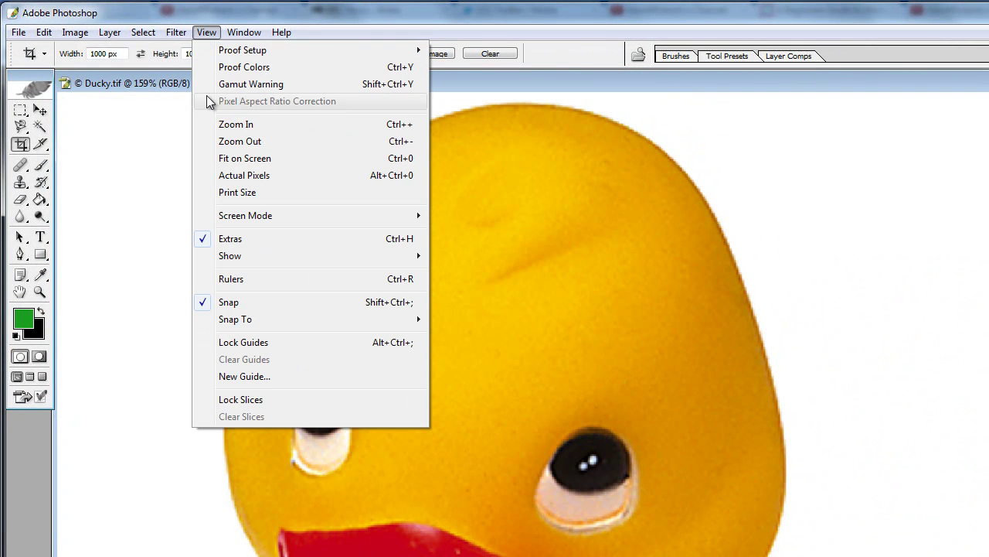
pyautogui.click(219, 158)
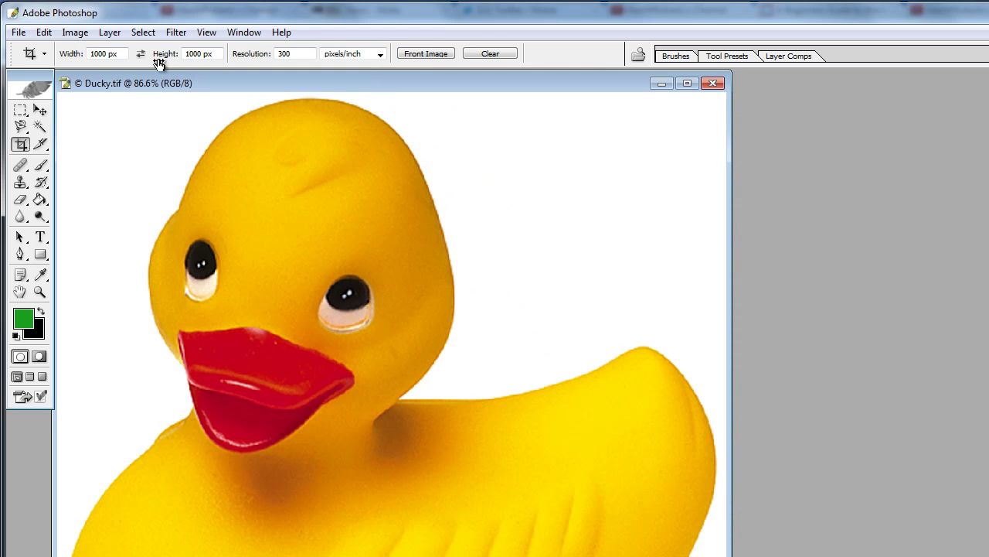
# Check the cropped image's pixel dimensions, document size and resolution in the image size settings, and center its document window in the workspace.
pyautogui.click(68, 33)
pyautogui.click(106, 152)
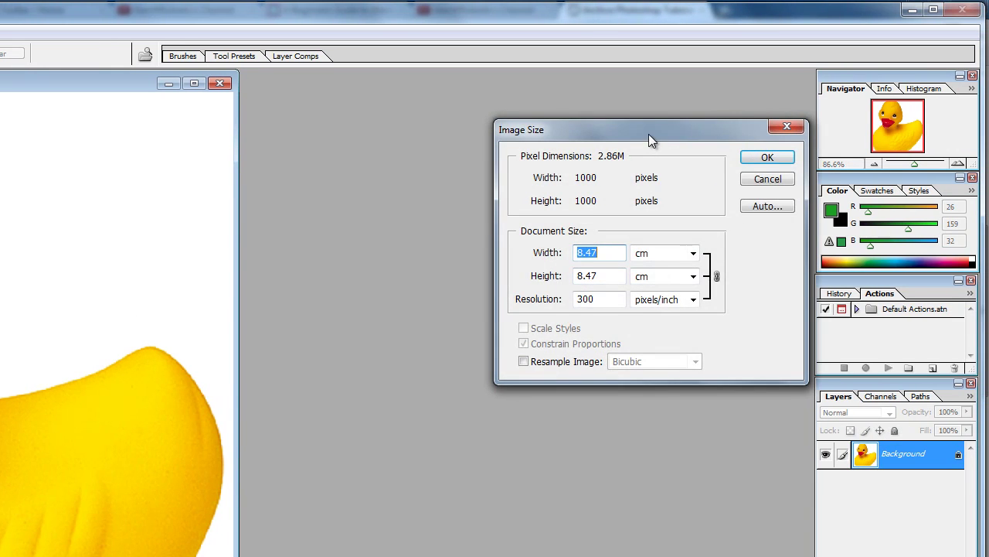
pyautogui.moveTo(650, 135); pyautogui.dragTo(540, 132)
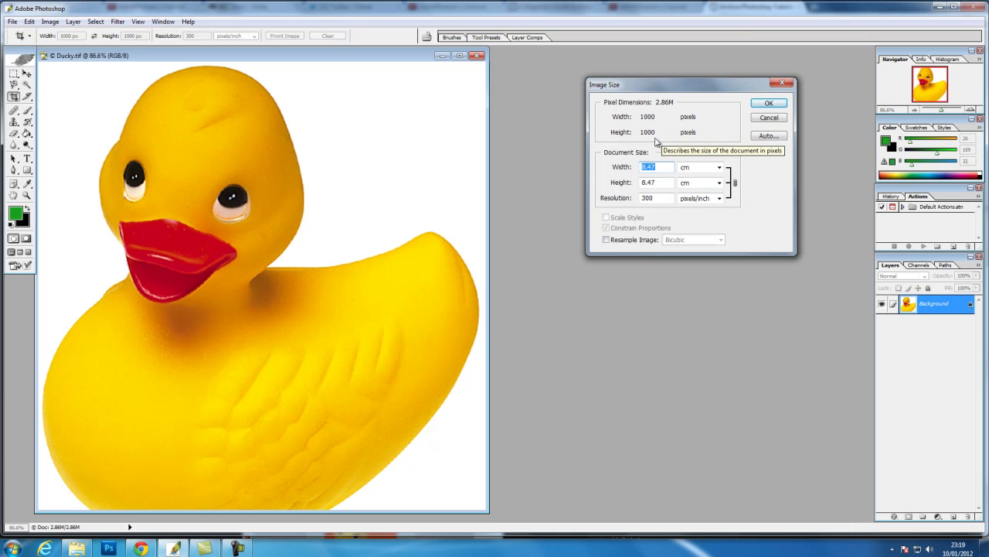
pyautogui.click(764, 102)
pyautogui.moveTo(399, 58); pyautogui.dragTo(587, 59)
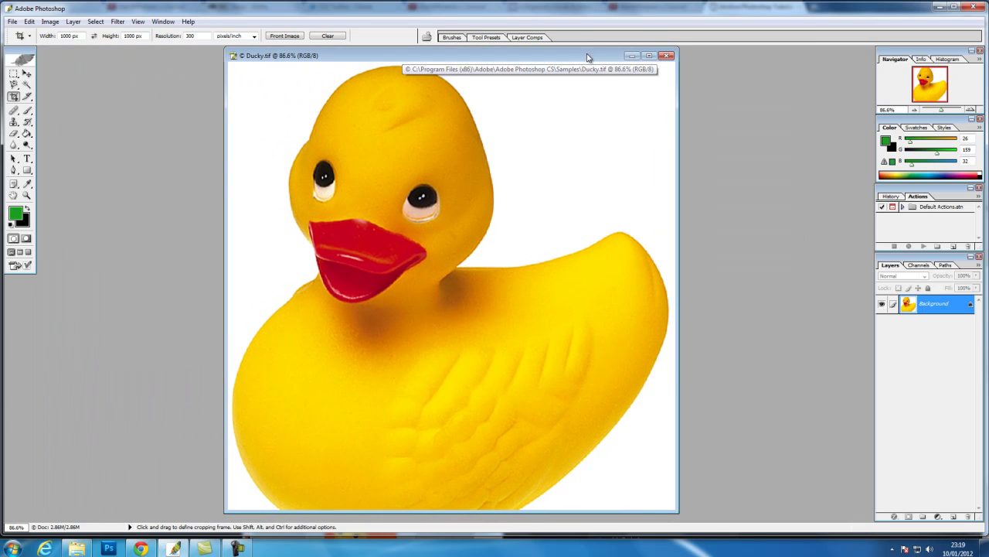